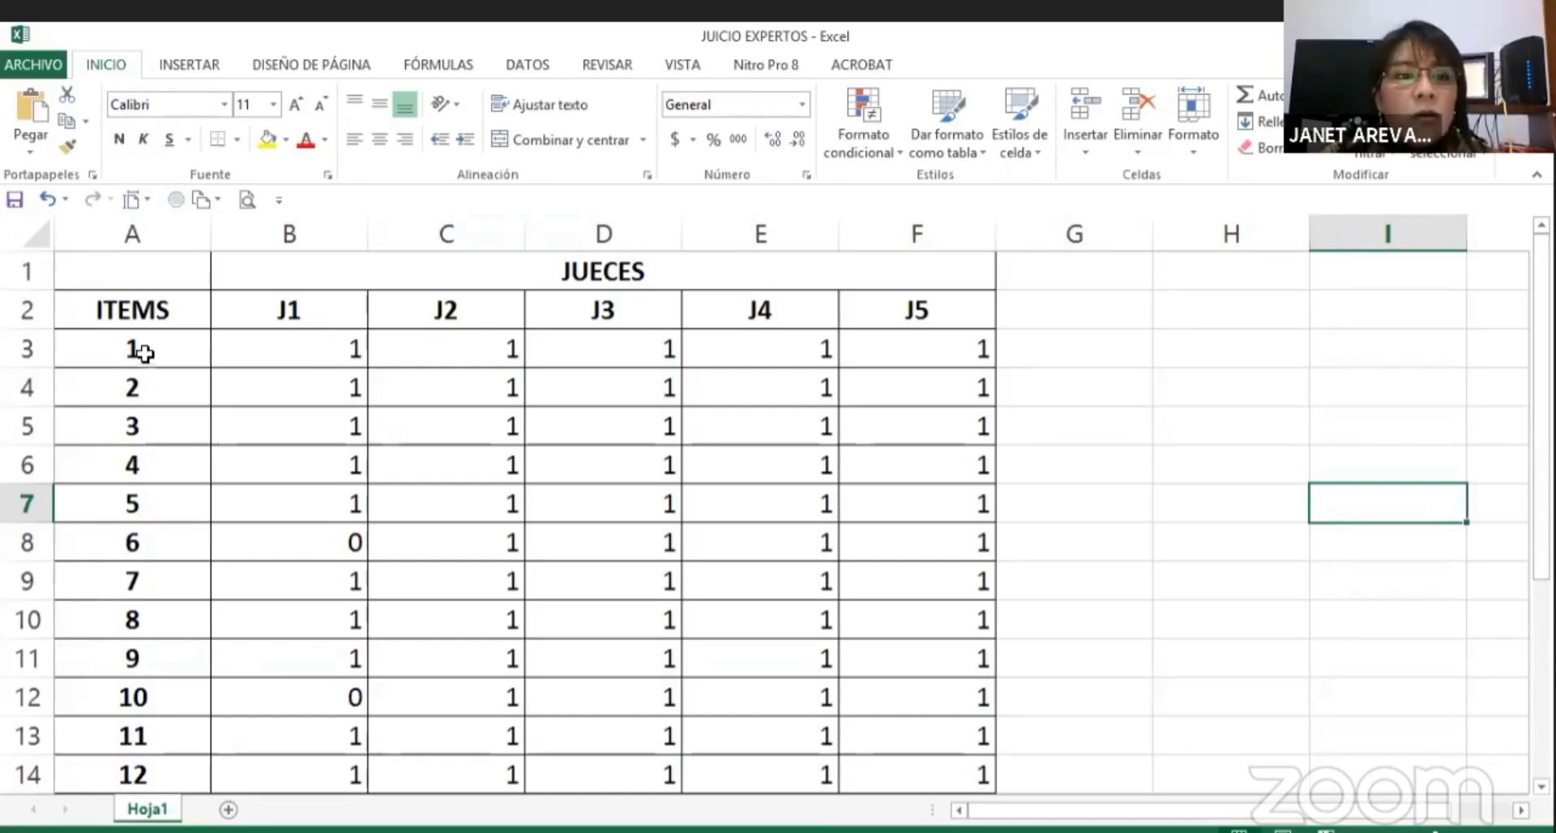
Step: Examine the five judges' columns J1 to J5 one by one, then as one block B to F
left_click(319, 230)
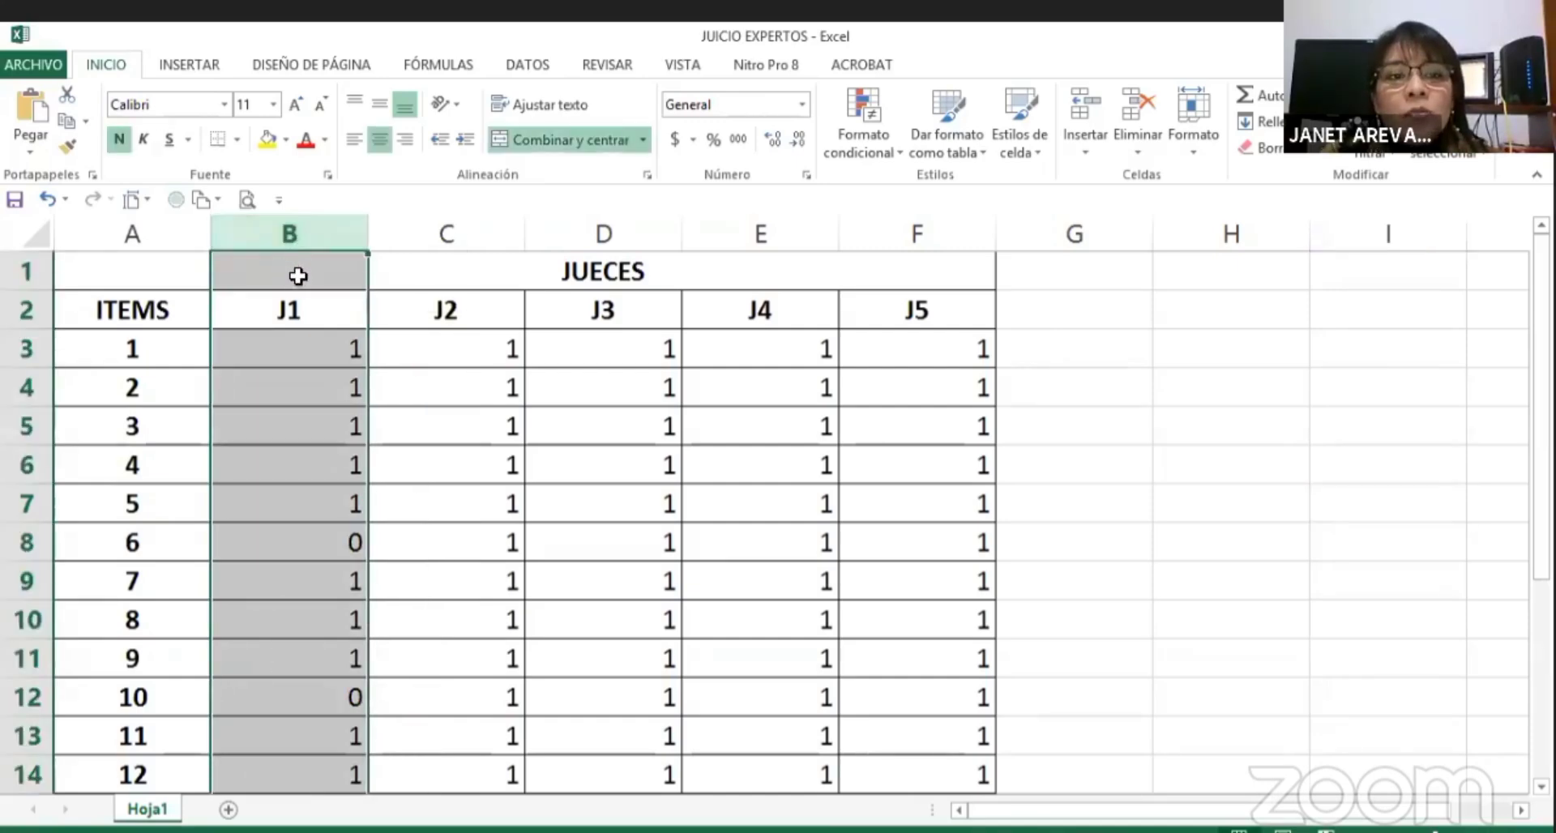
left_click(440, 228)
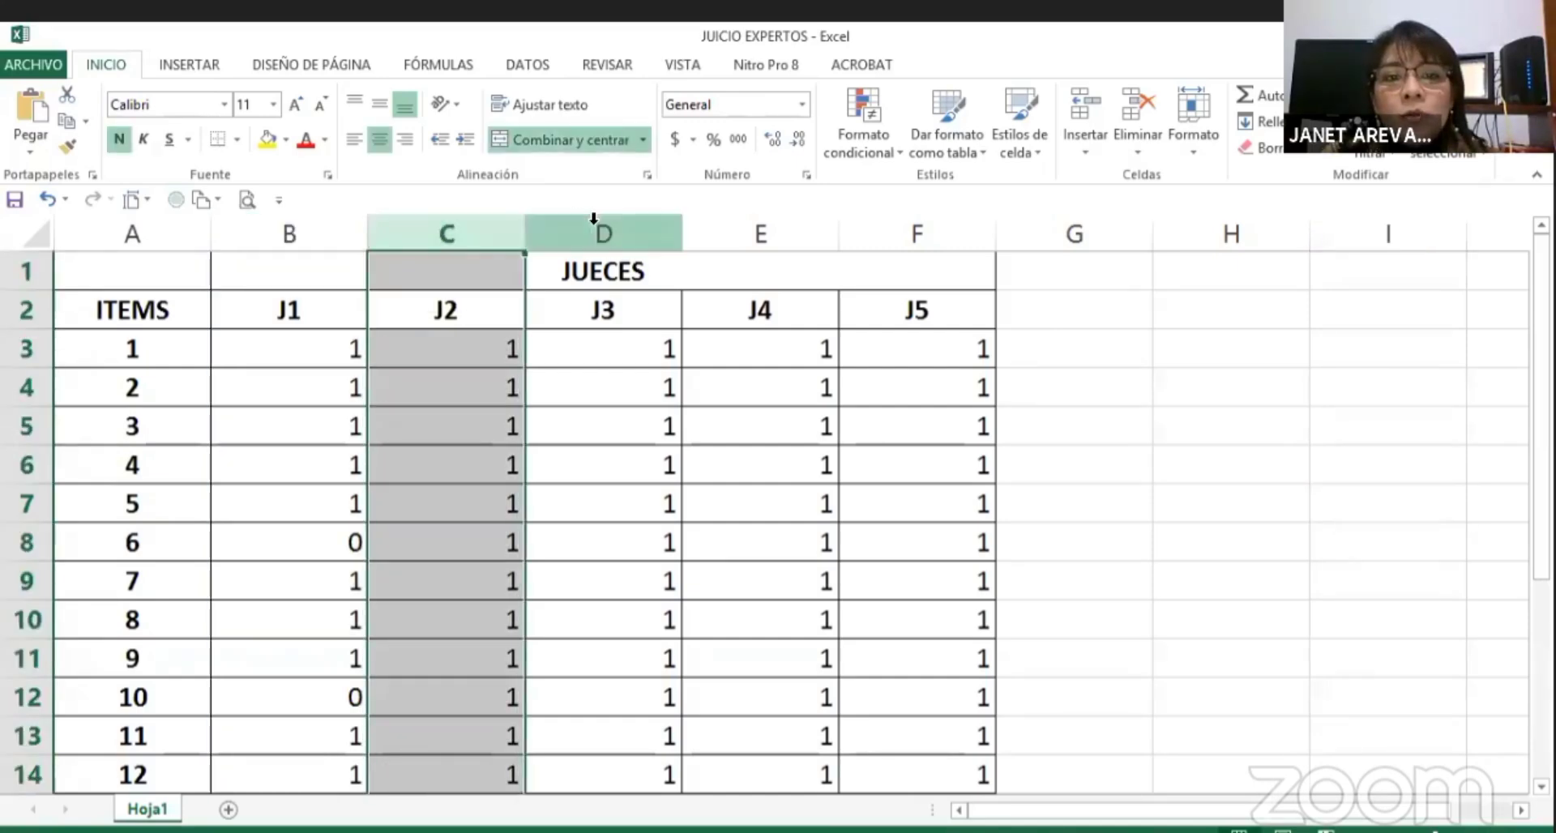
left_click(600, 229)
left_click(755, 233)
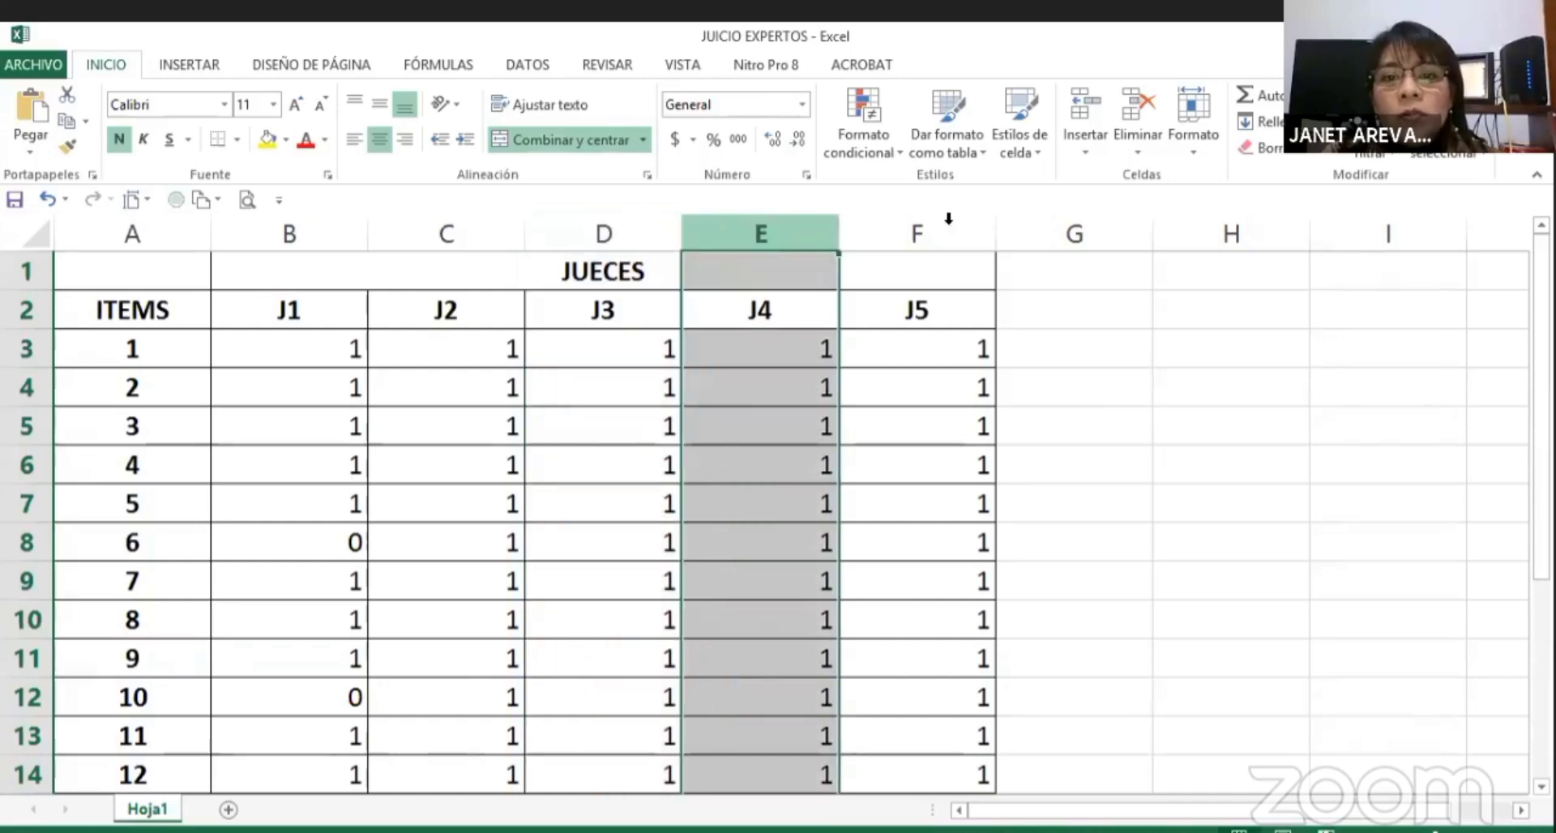
left_click(948, 219)
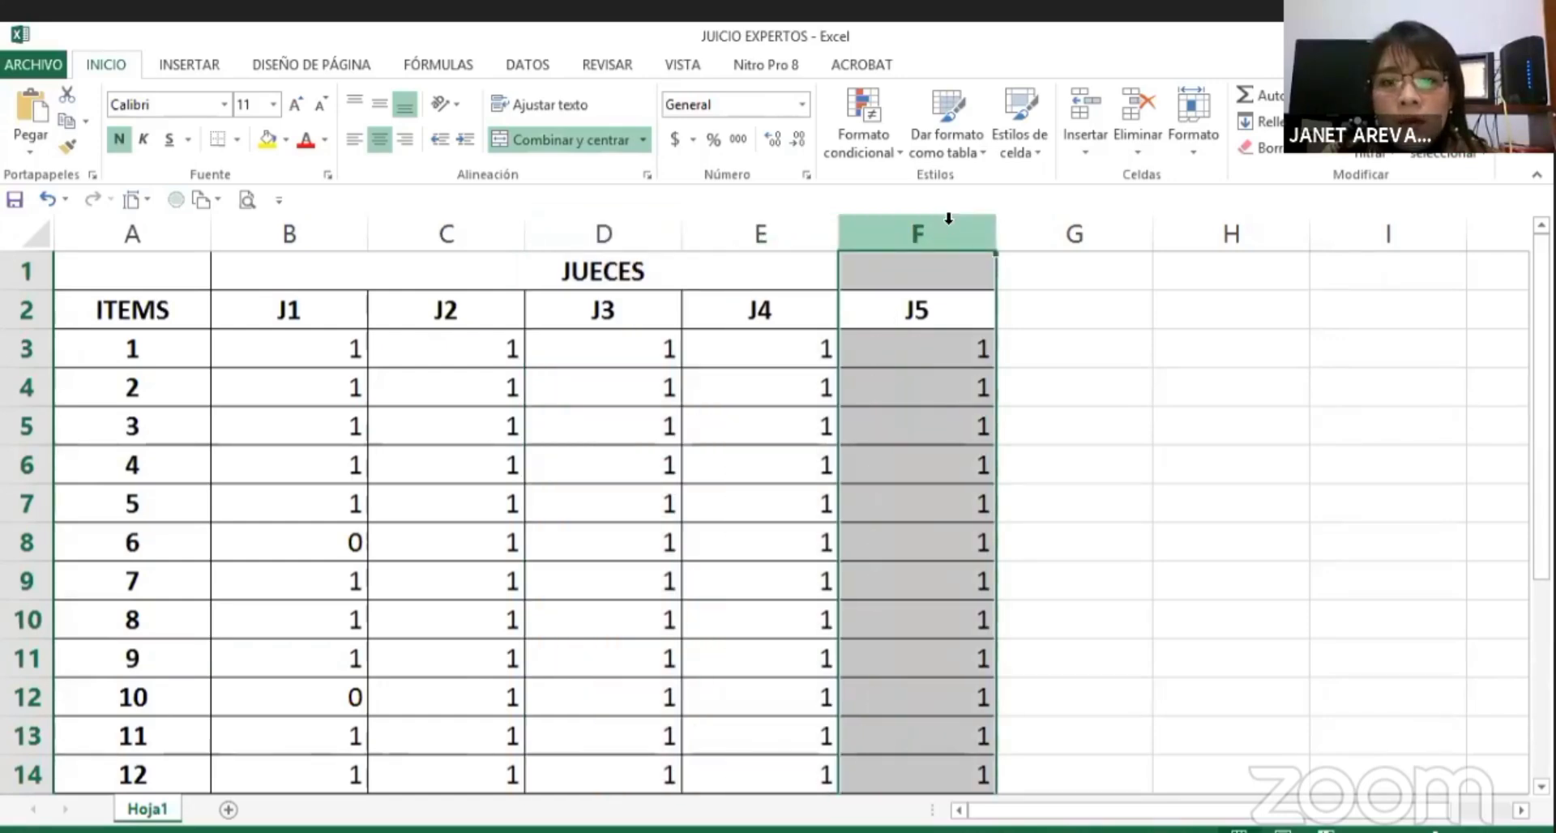
left_click(328, 243)
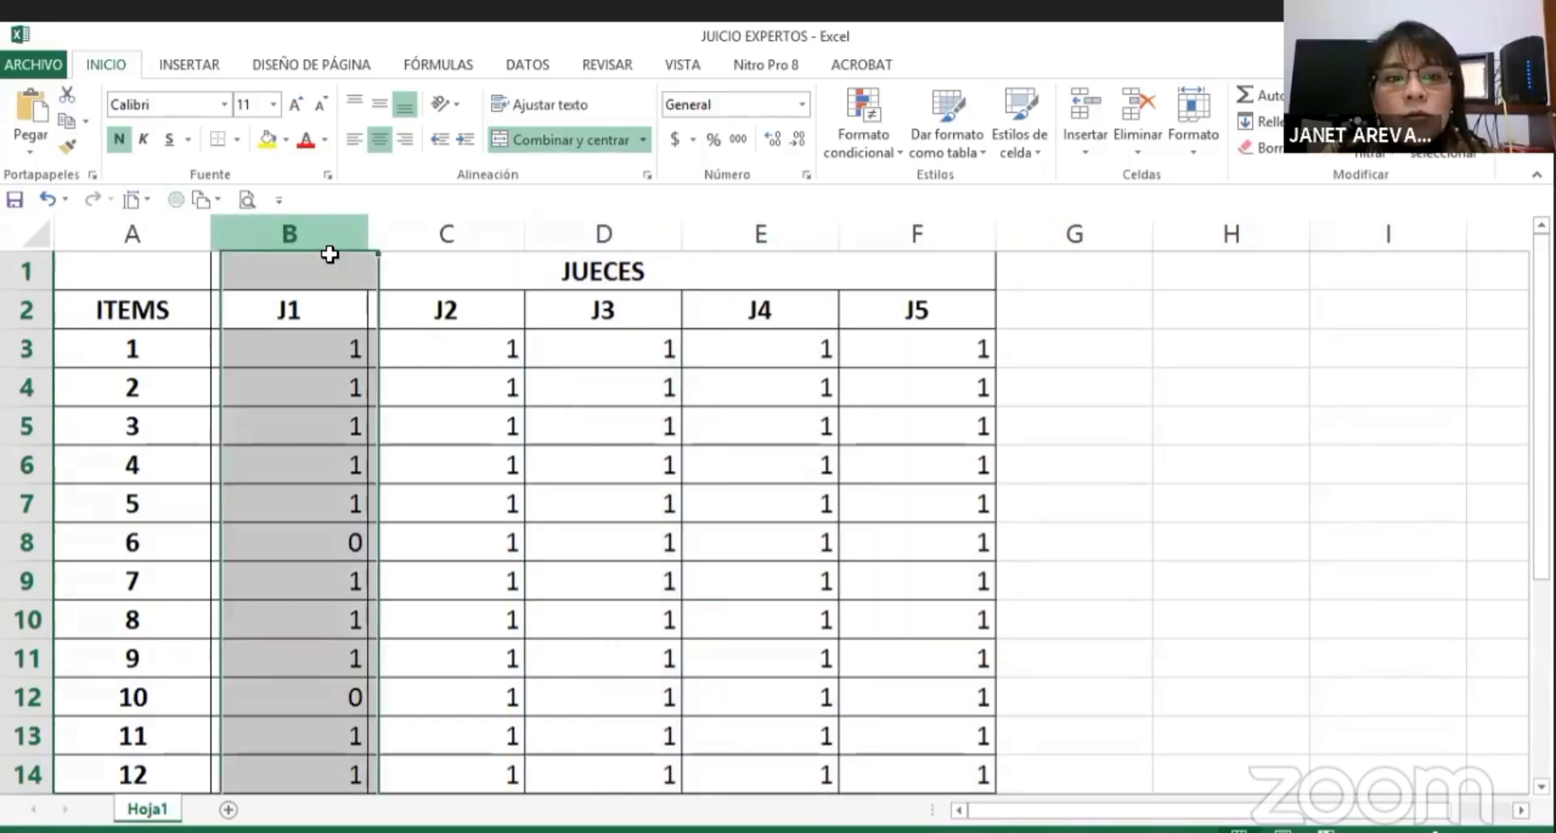
left_click_drag(329, 254, 906, 274)
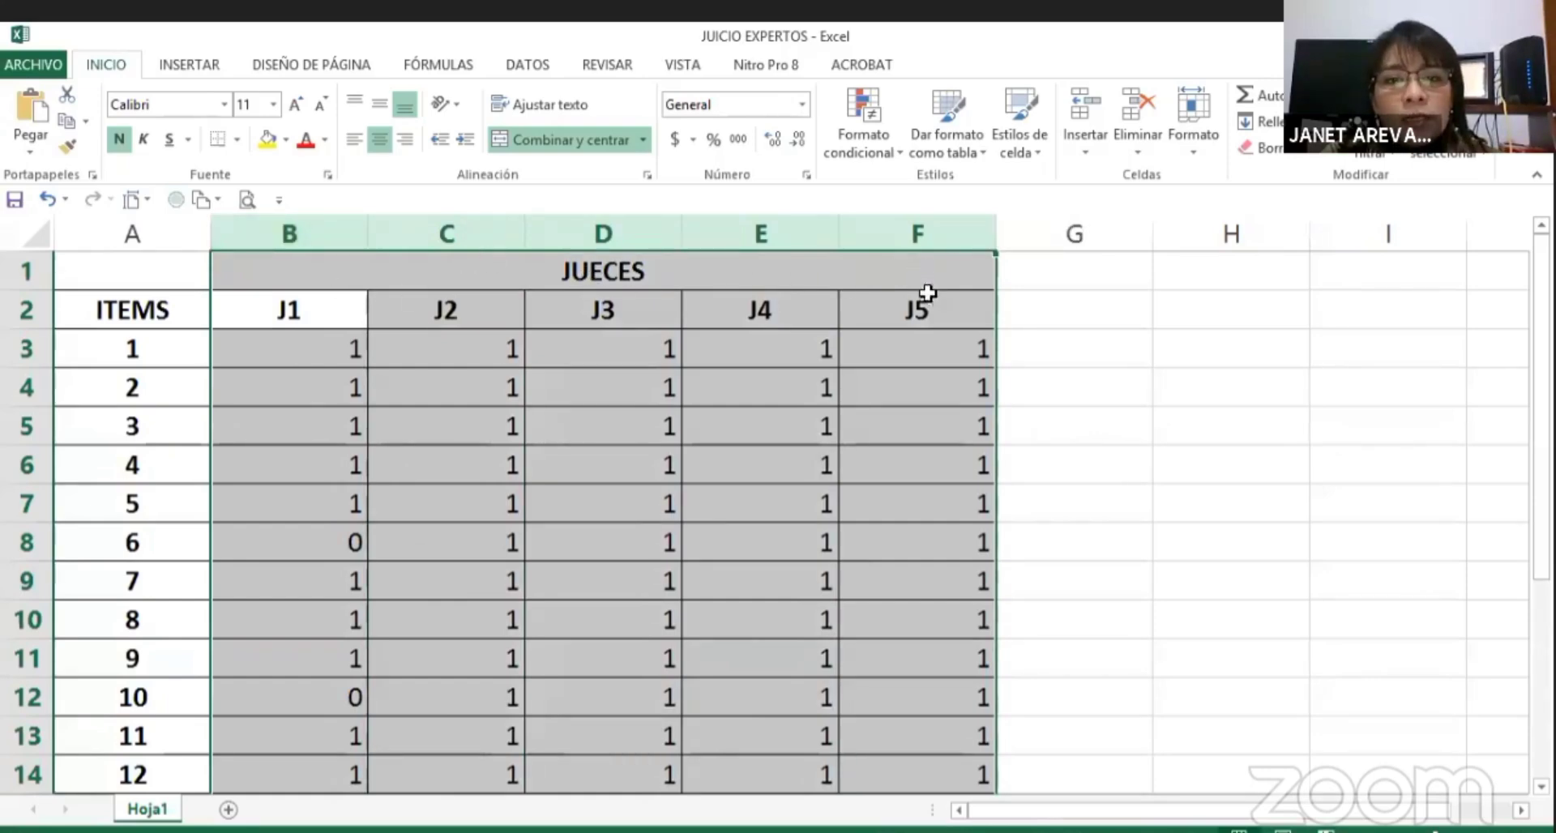
Step: Review the list of items 1 to 20 in the ITEMS column
left_click(28, 347)
left_click_drag(114, 344, 152, 738)
scroll(153, 649, "down", 6)
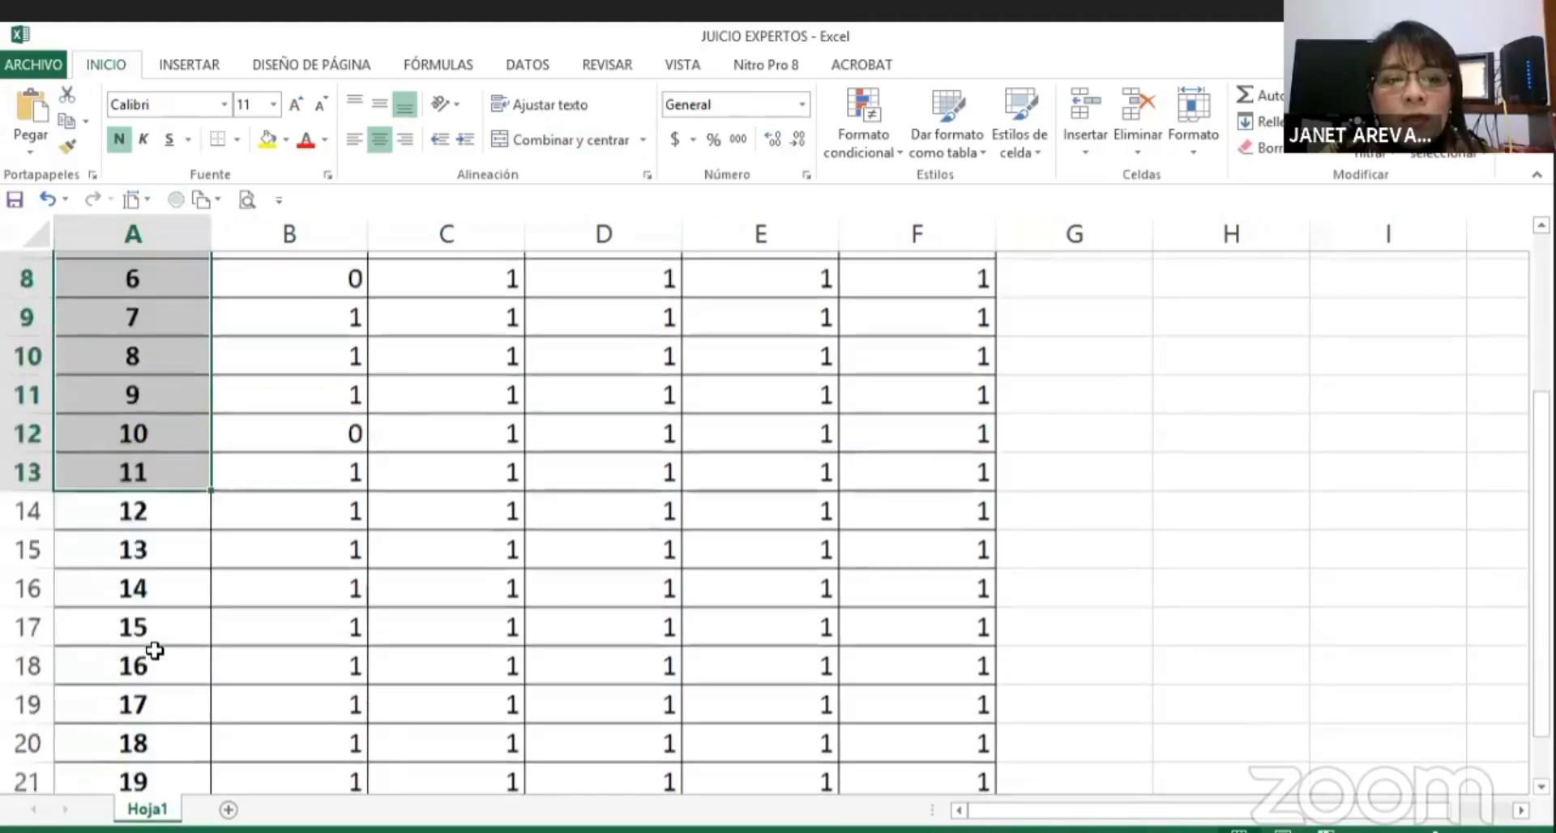
scroll(155, 651, "up", 2)
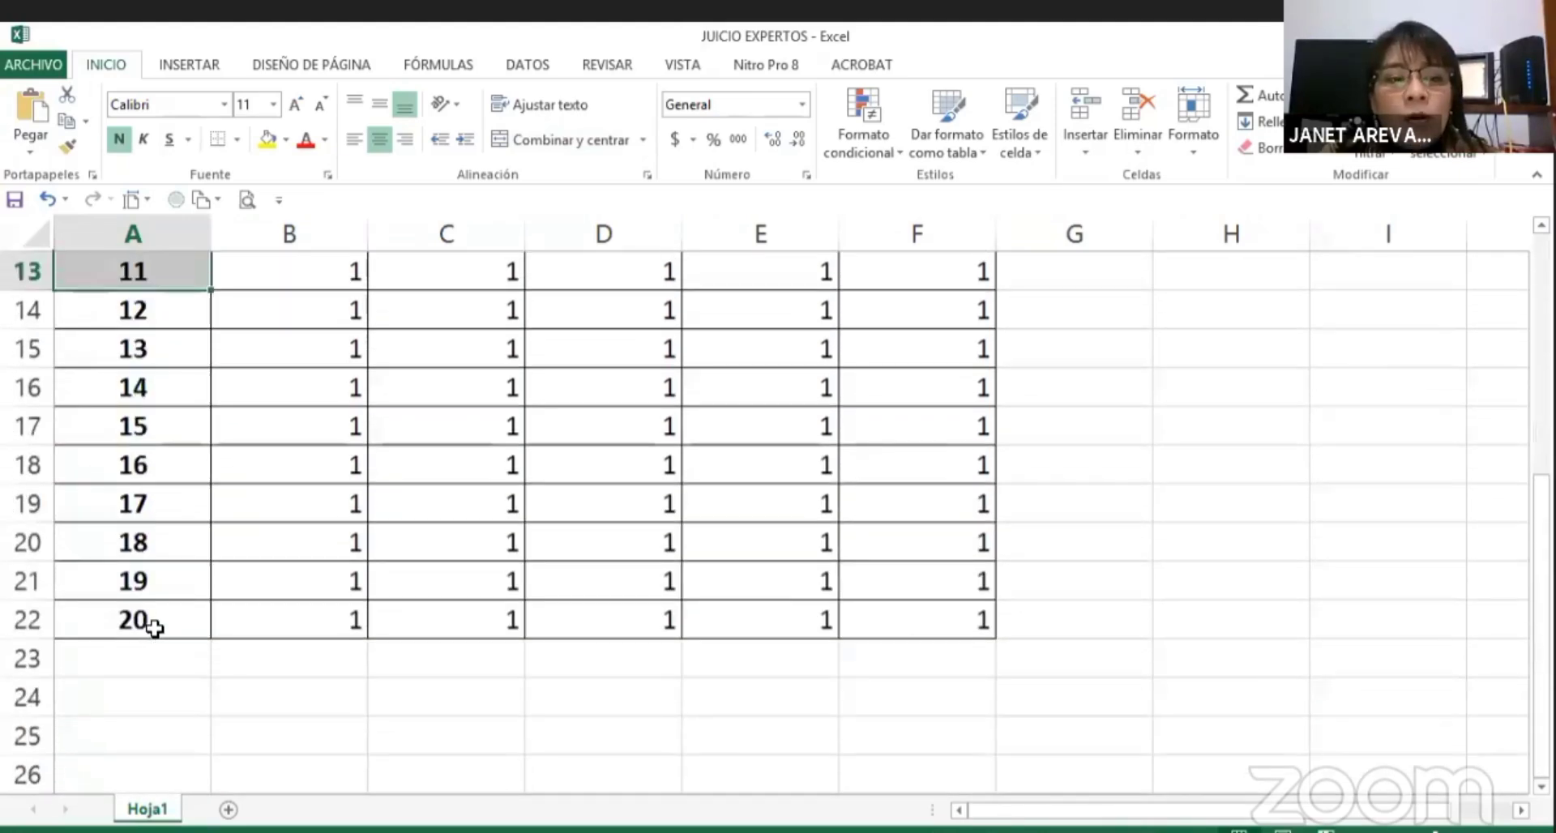
left_click(151, 620)
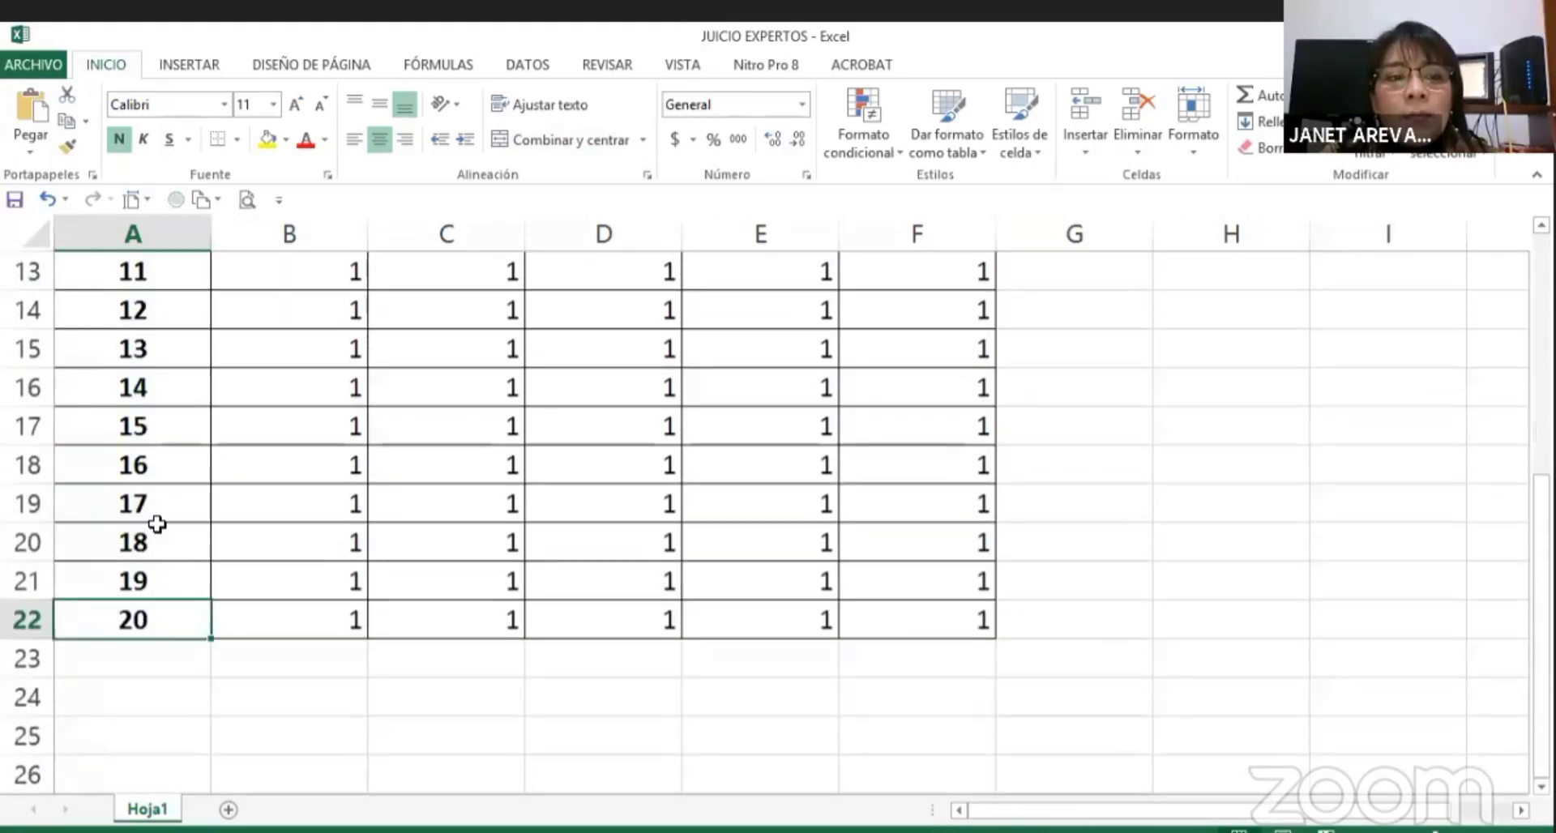
scroll(157, 521, "up", 4)
left_click_drag(125, 353, 161, 689)
scroll(246, 548, "up", 4)
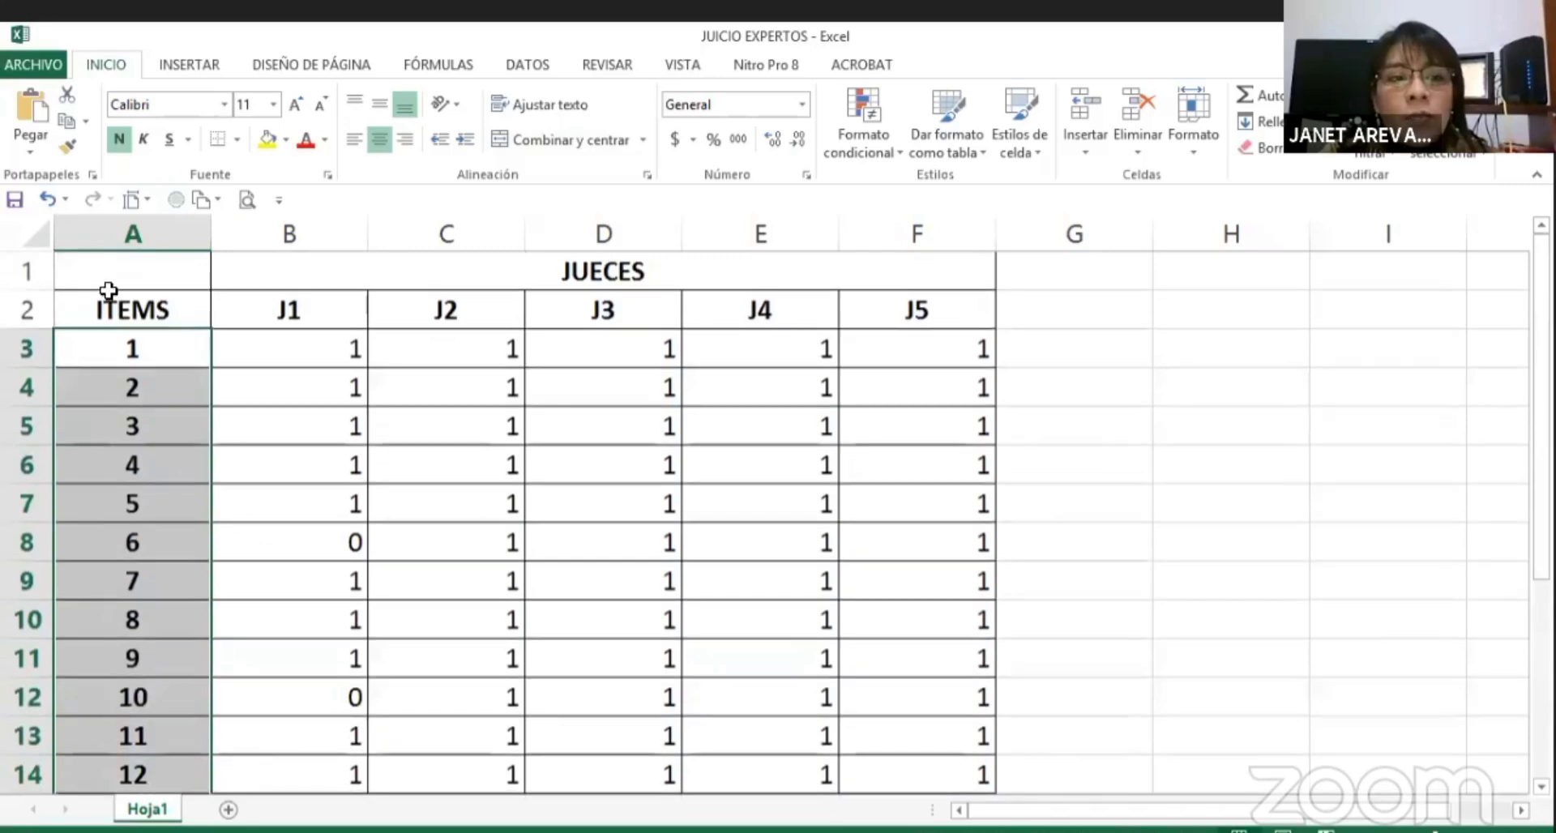
Step: Highlight judge J1's 0 rating for item 6 in cell B8 with yellow fill
left_click(266, 342)
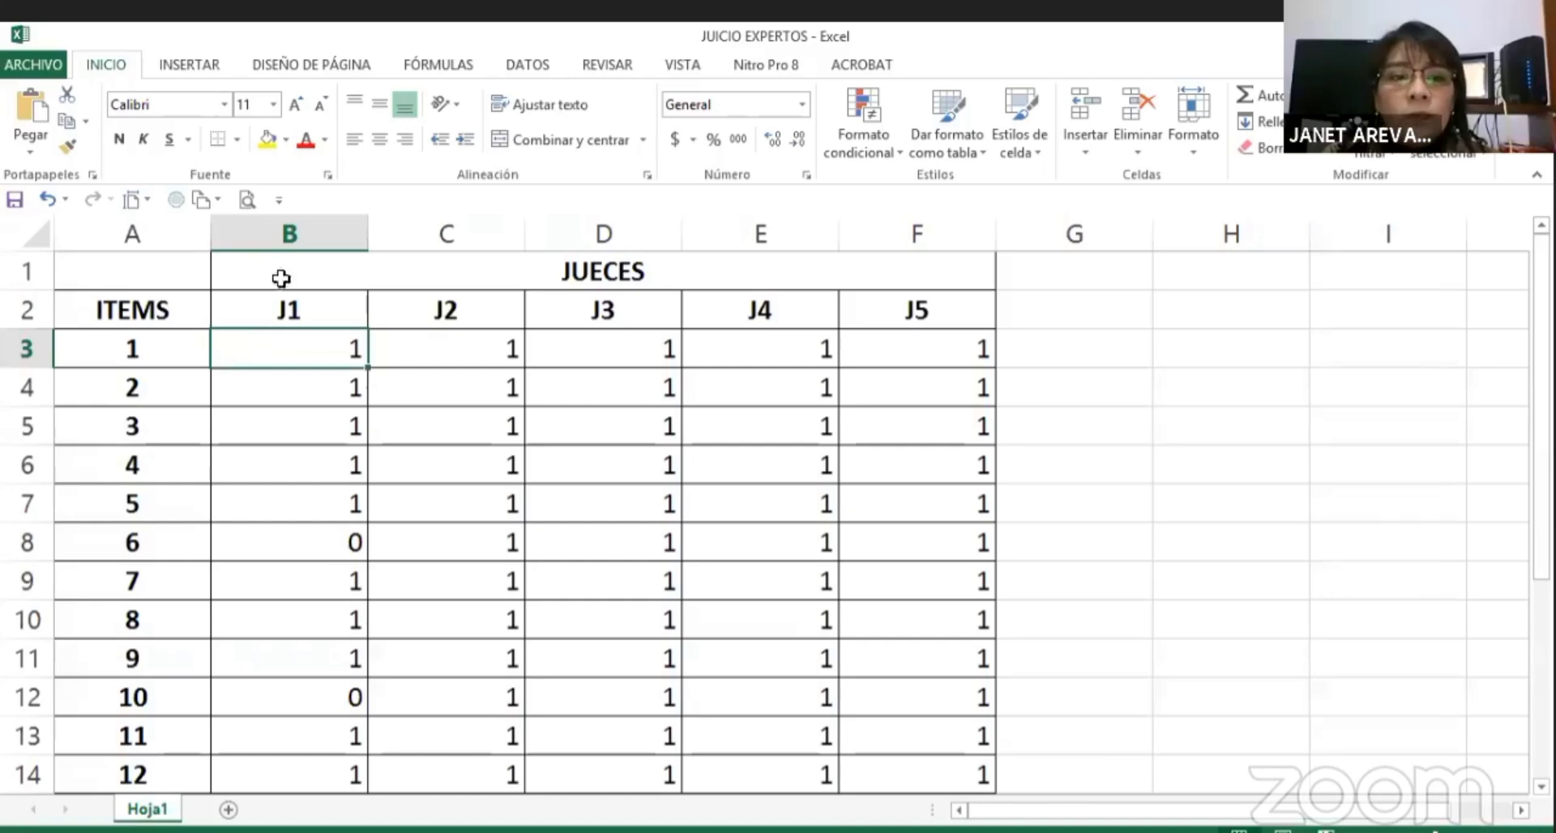
left_click(271, 233)
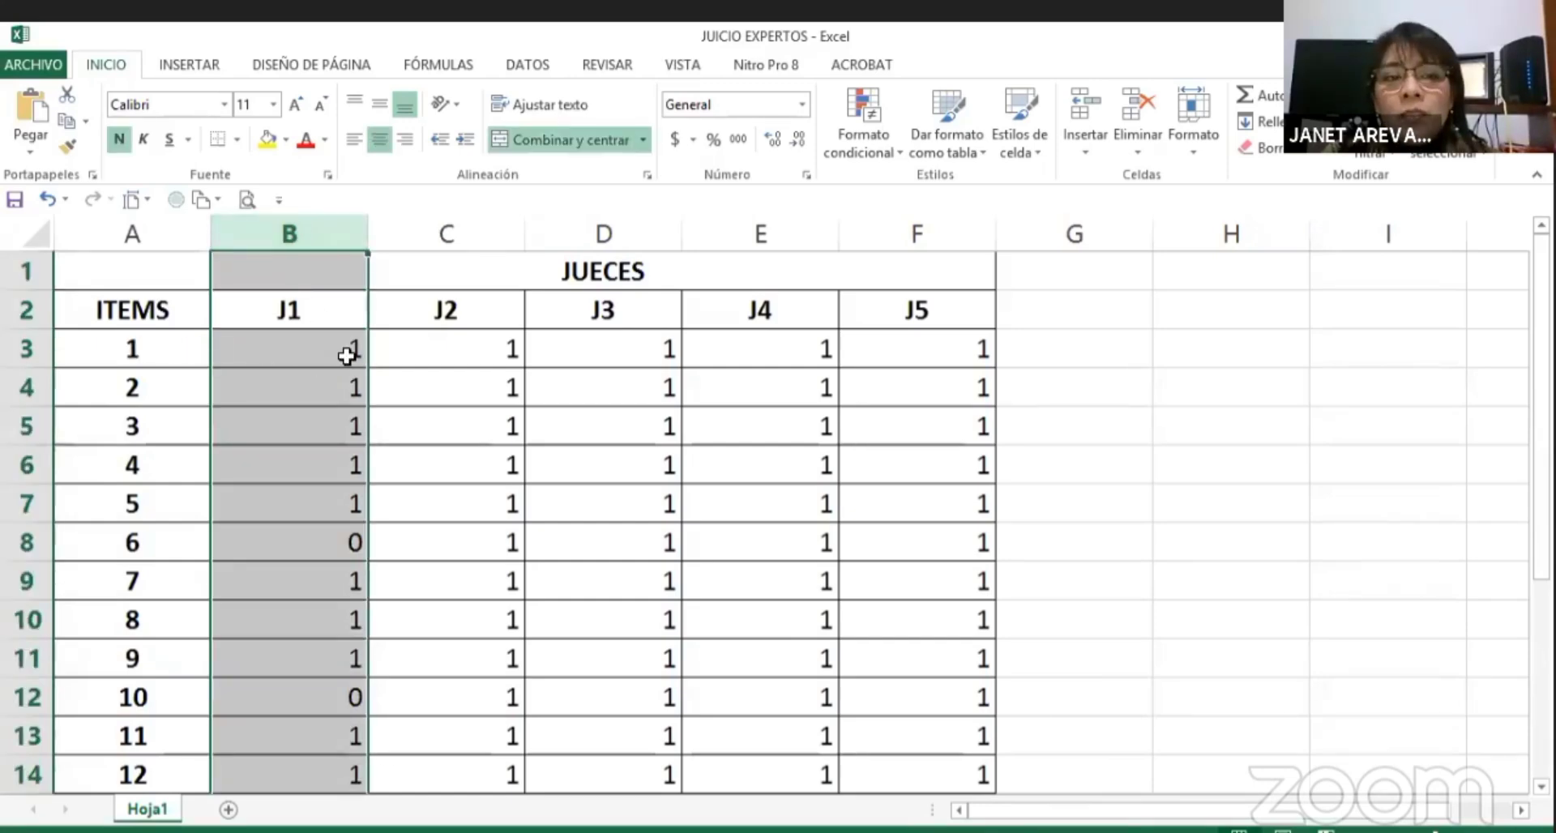
left_click(332, 345)
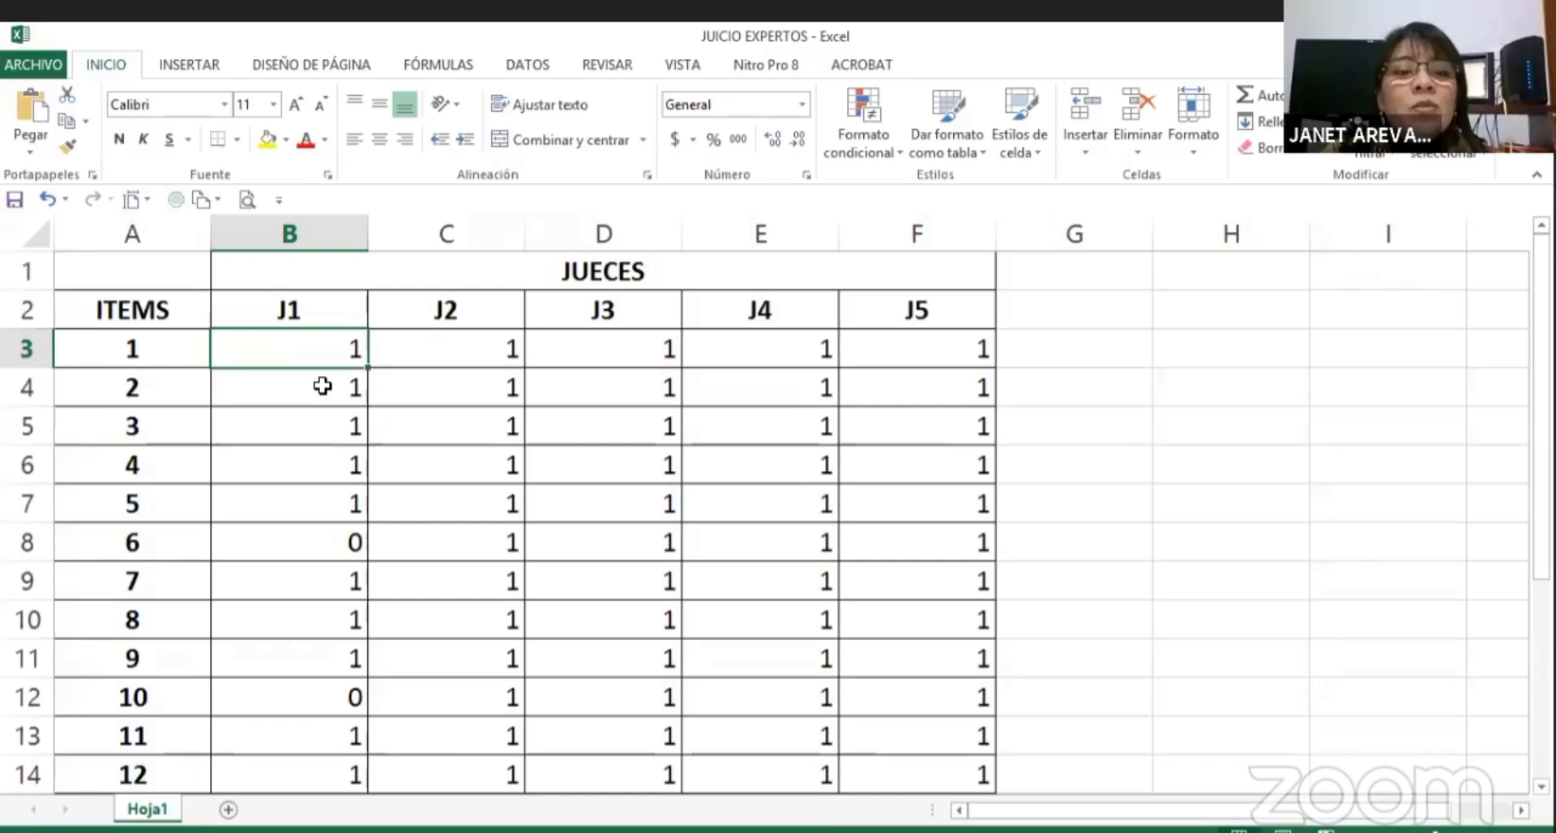
scroll(322, 385, "down", 2)
left_click(316, 308)
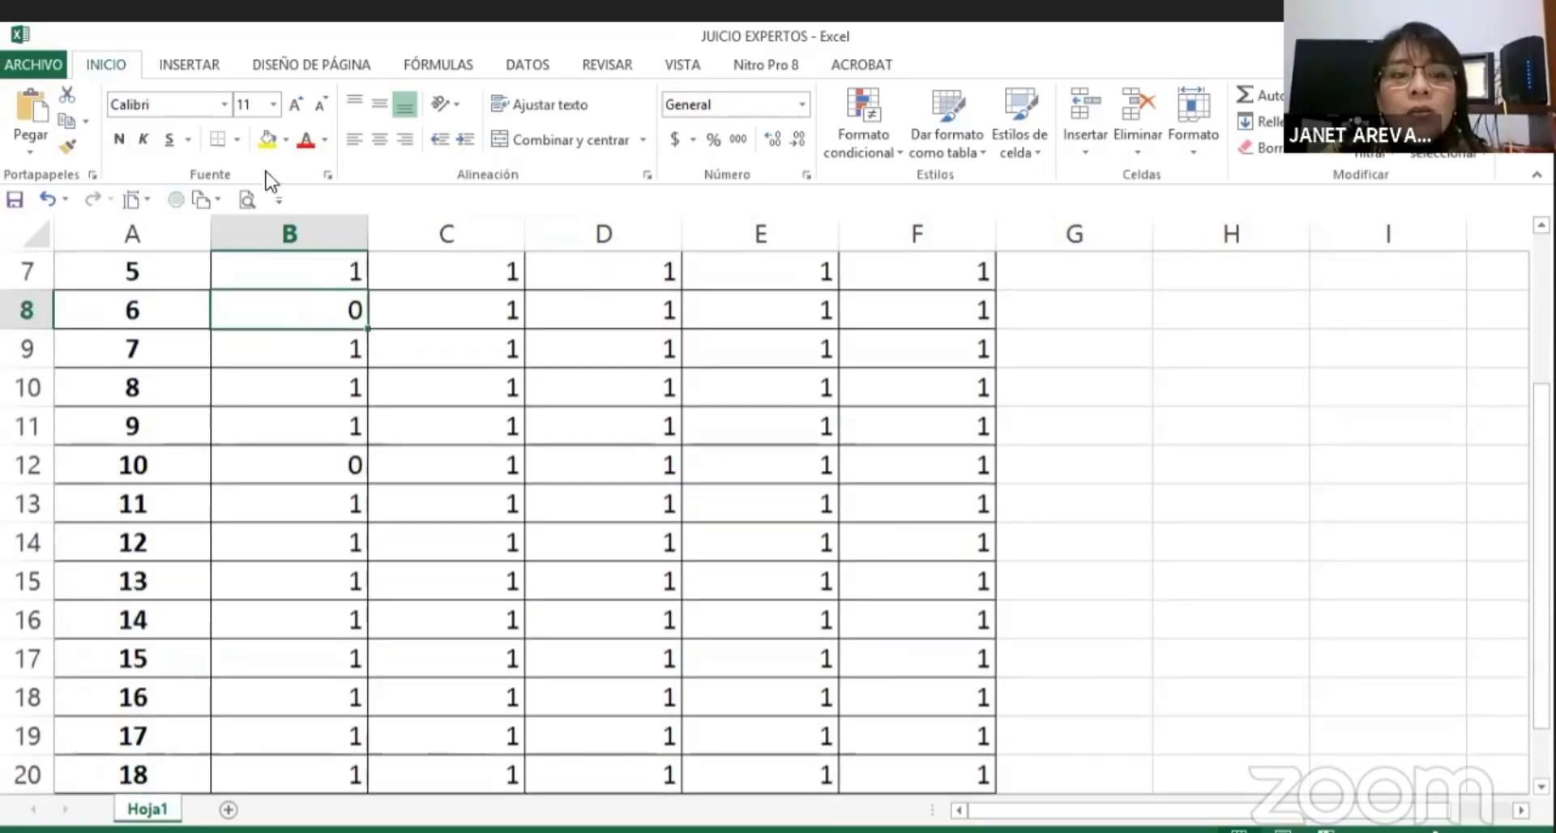
left_click(267, 139)
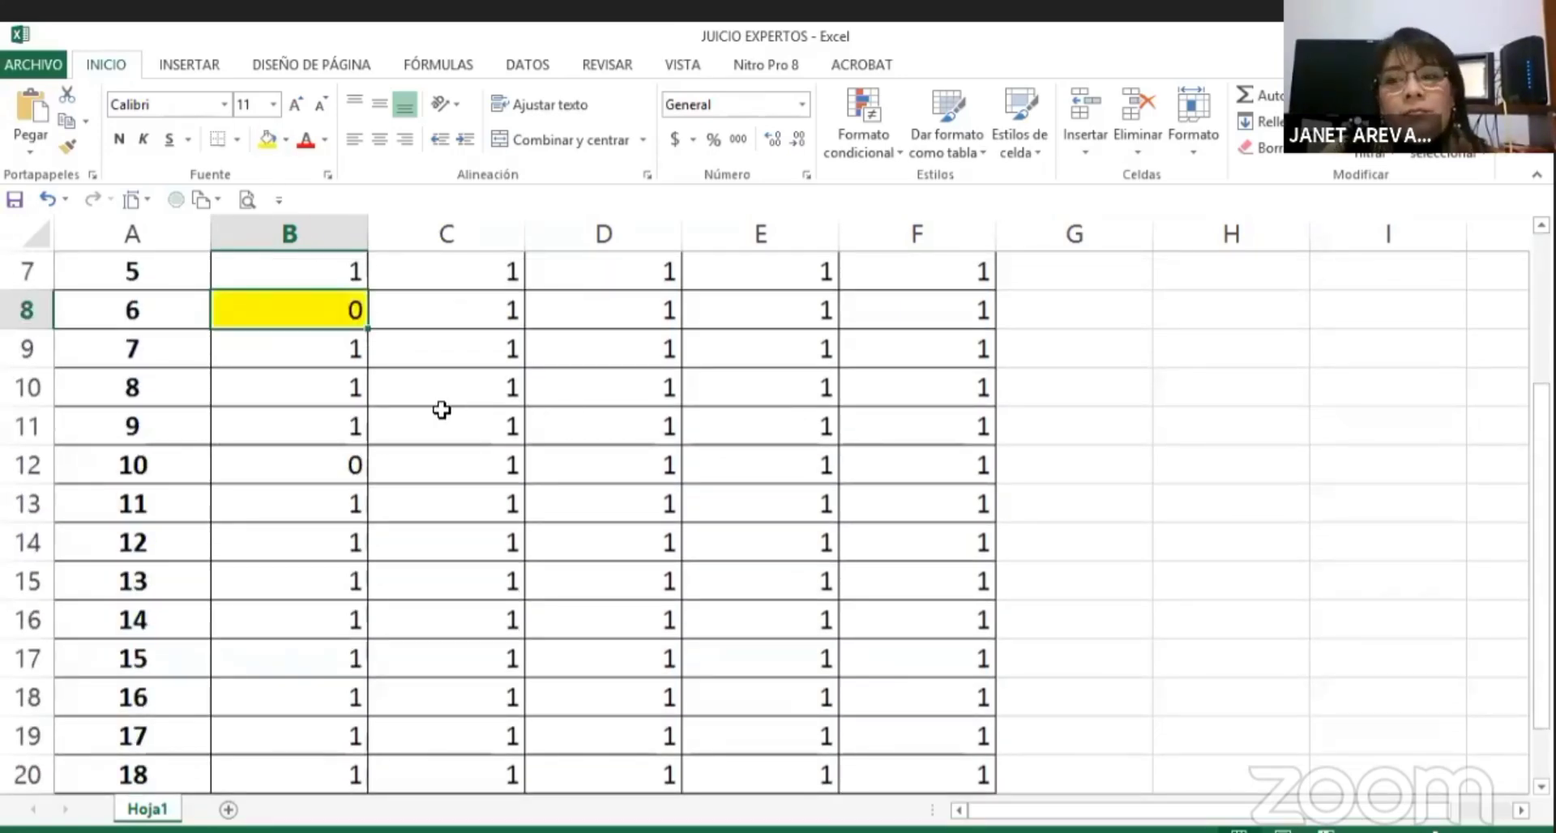
left_click(169, 315)
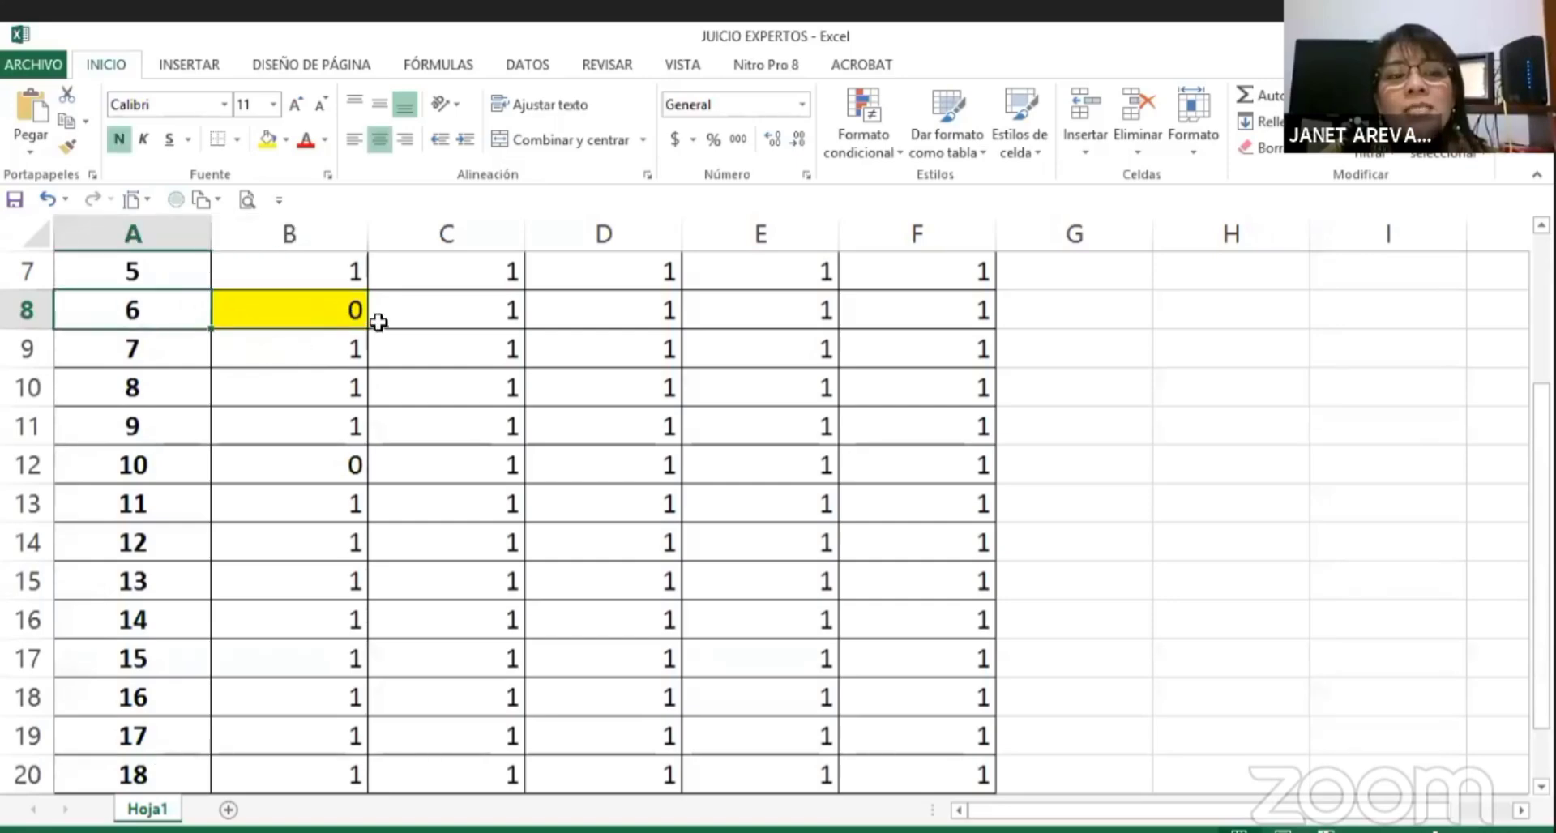
left_click(353, 310)
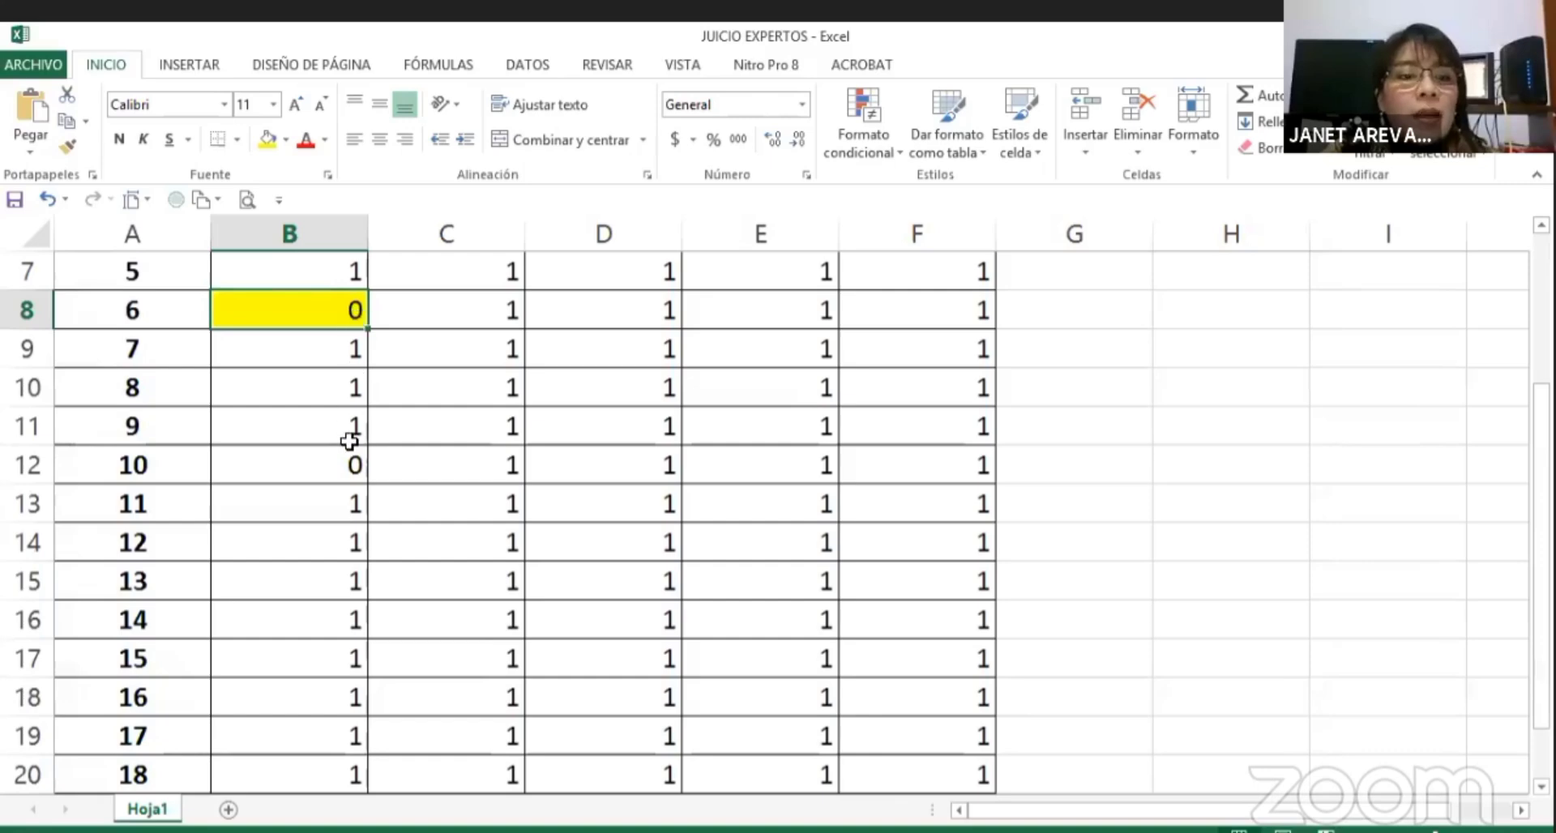
Step: Highlight judge J1's 0 rating for item 10 in cell B12 with yellow fill
scroll(347, 443, "down", 1)
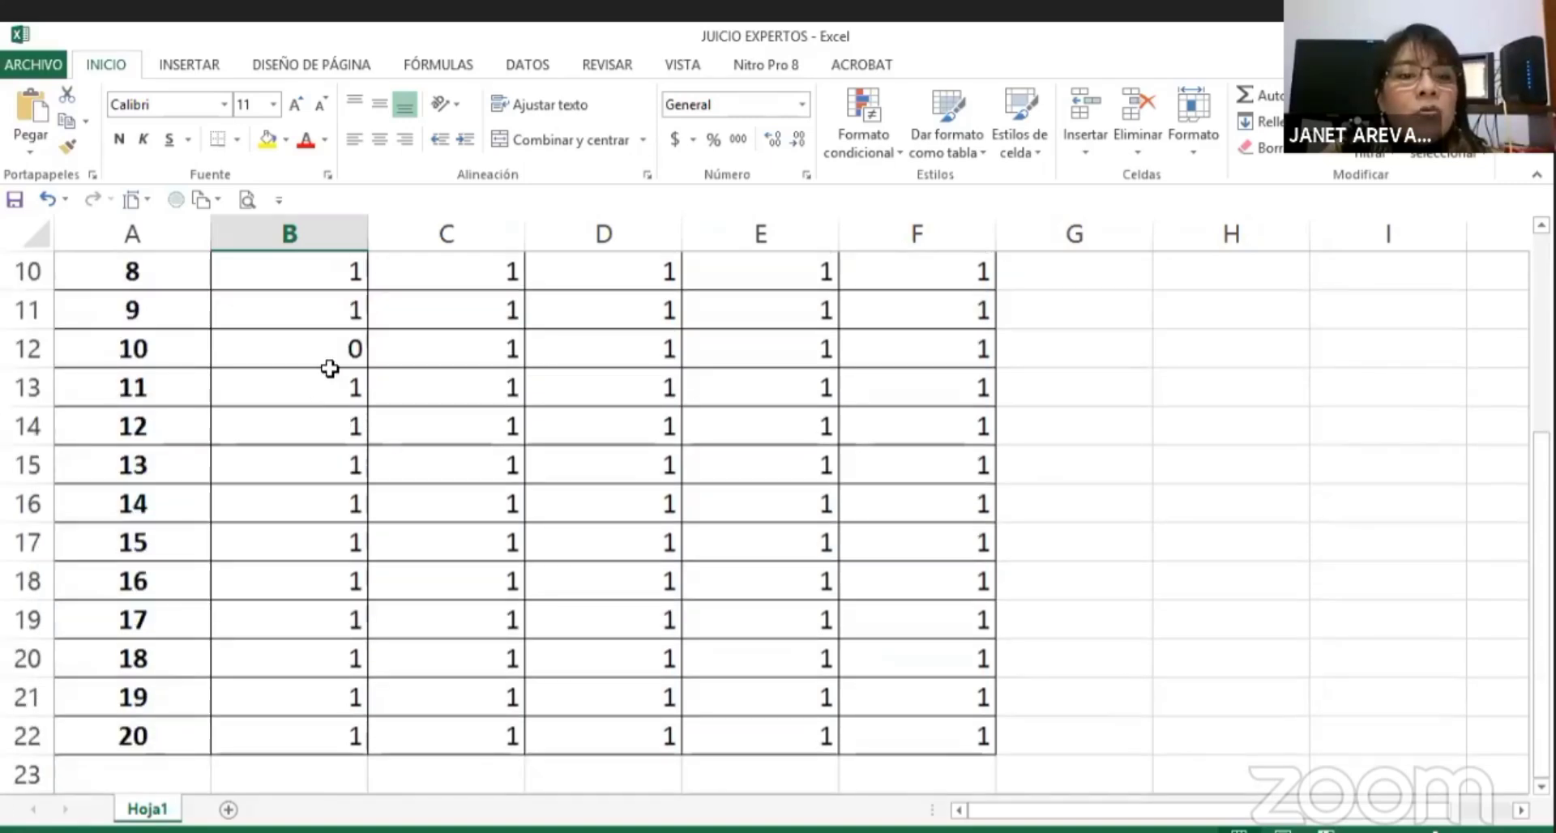
left_click(330, 374)
left_click(330, 356)
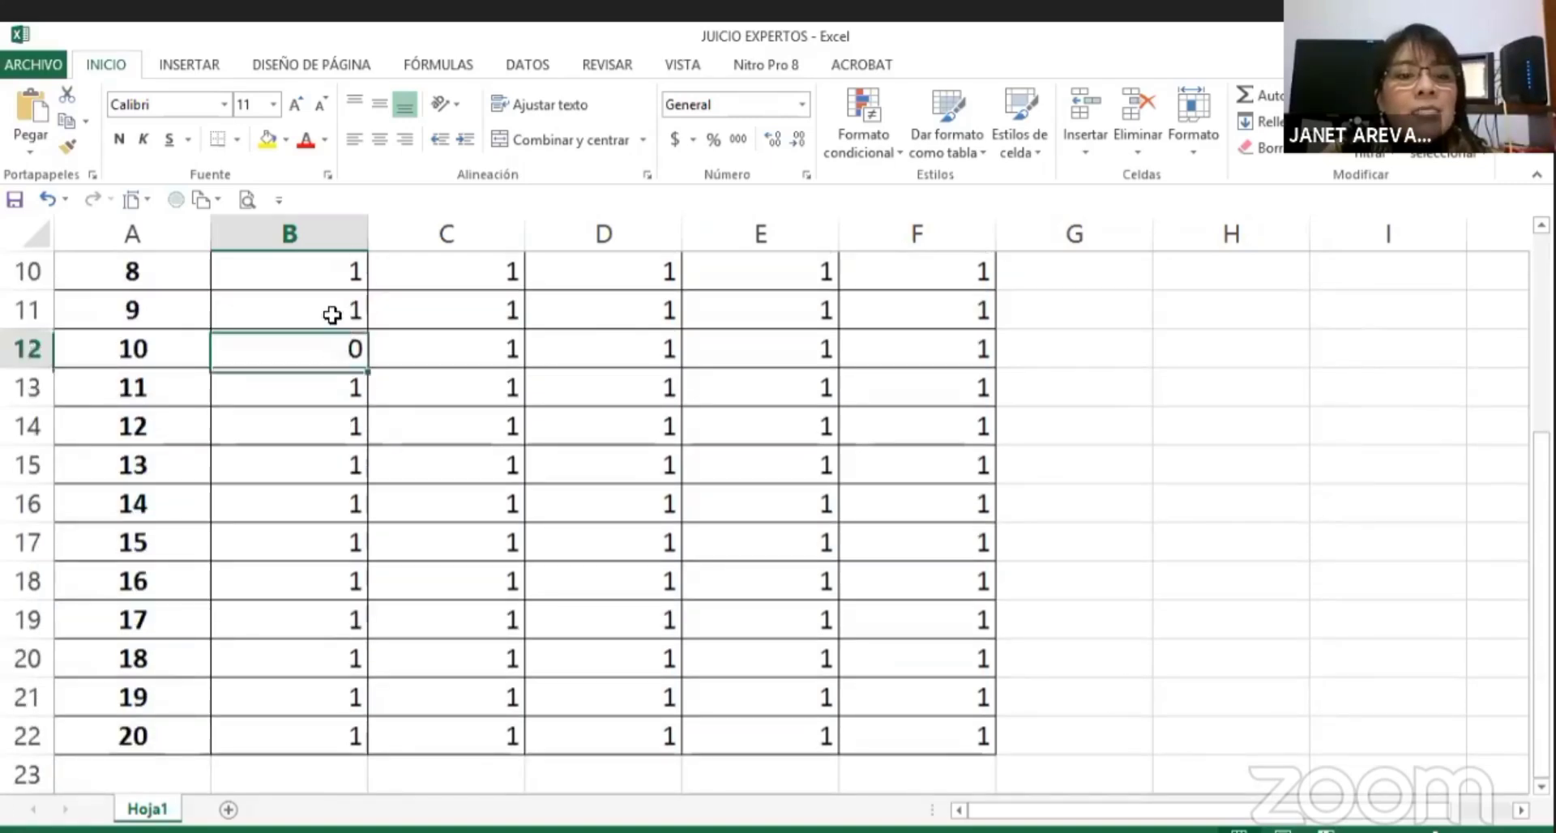
left_click(267, 139)
scroll(448, 432, "down", 1)
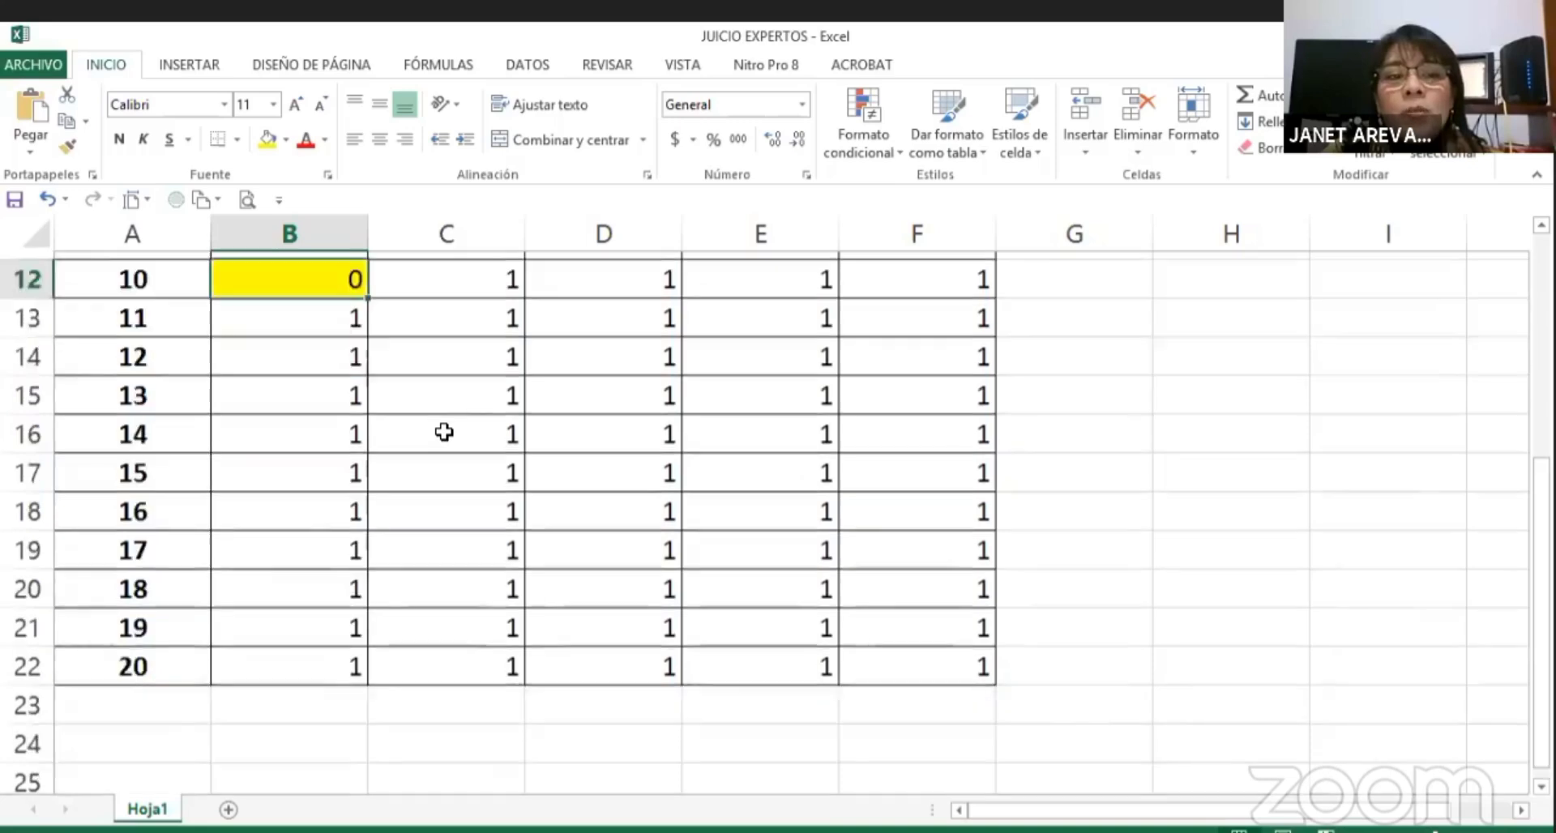
scroll(378, 441, "up", 4)
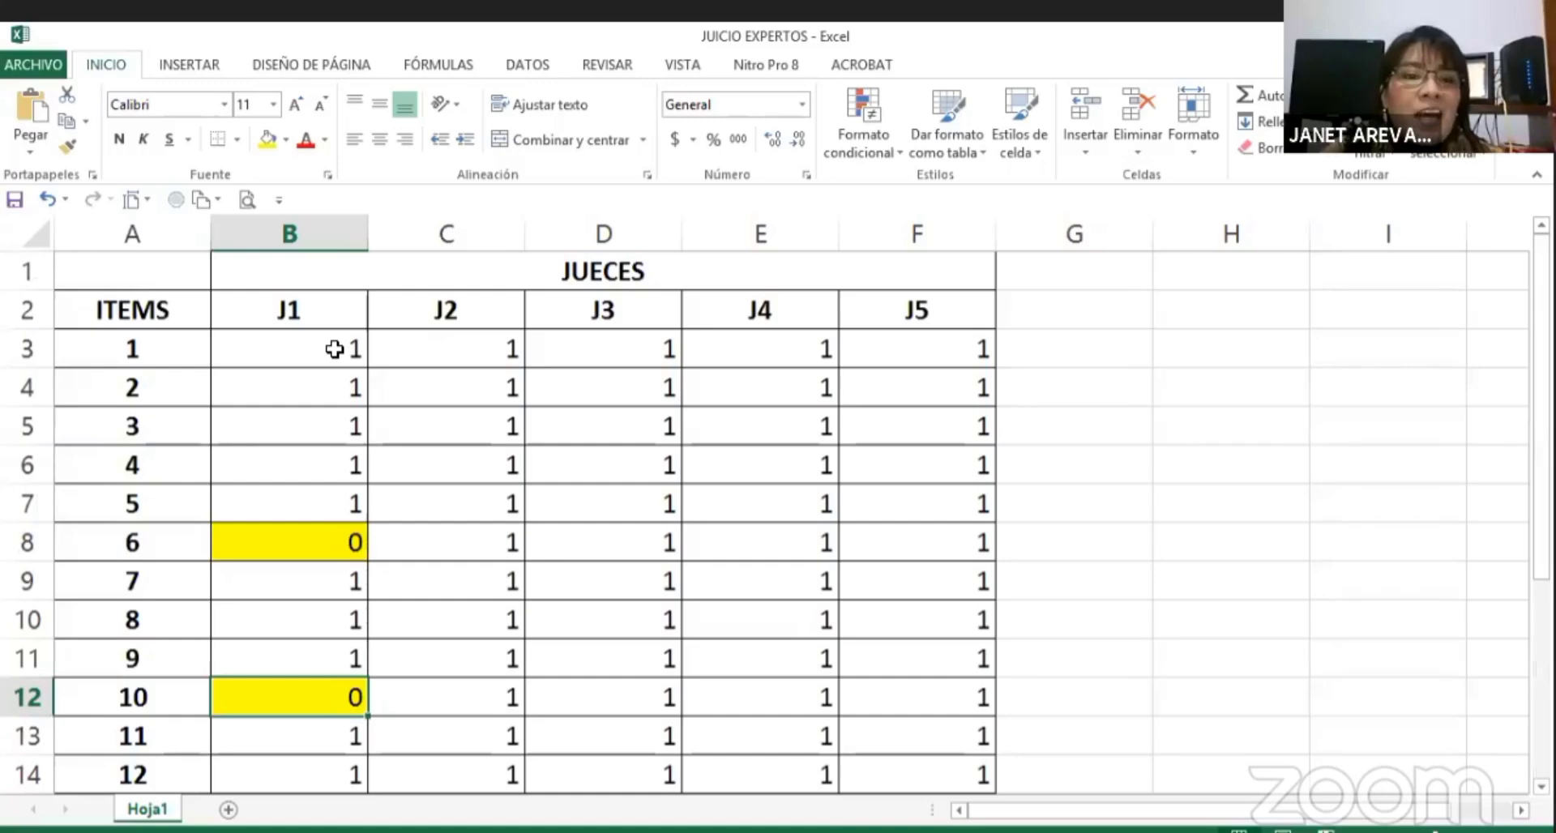
Step: Review the ratings given by judges J1 and J2 down to item 20
left_click_drag(336, 348, 335, 495)
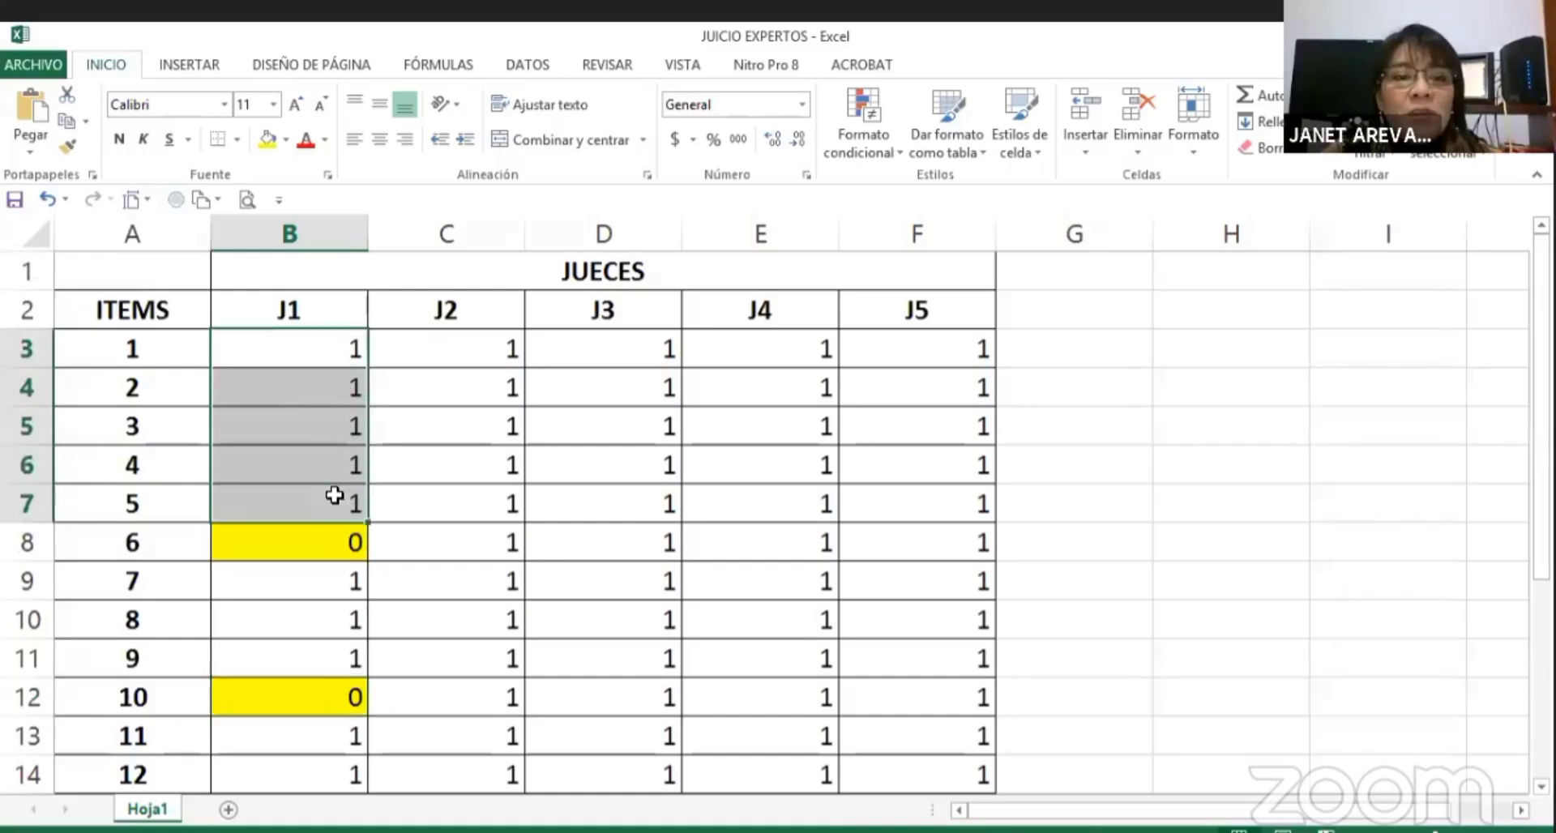
left_click(478, 349)
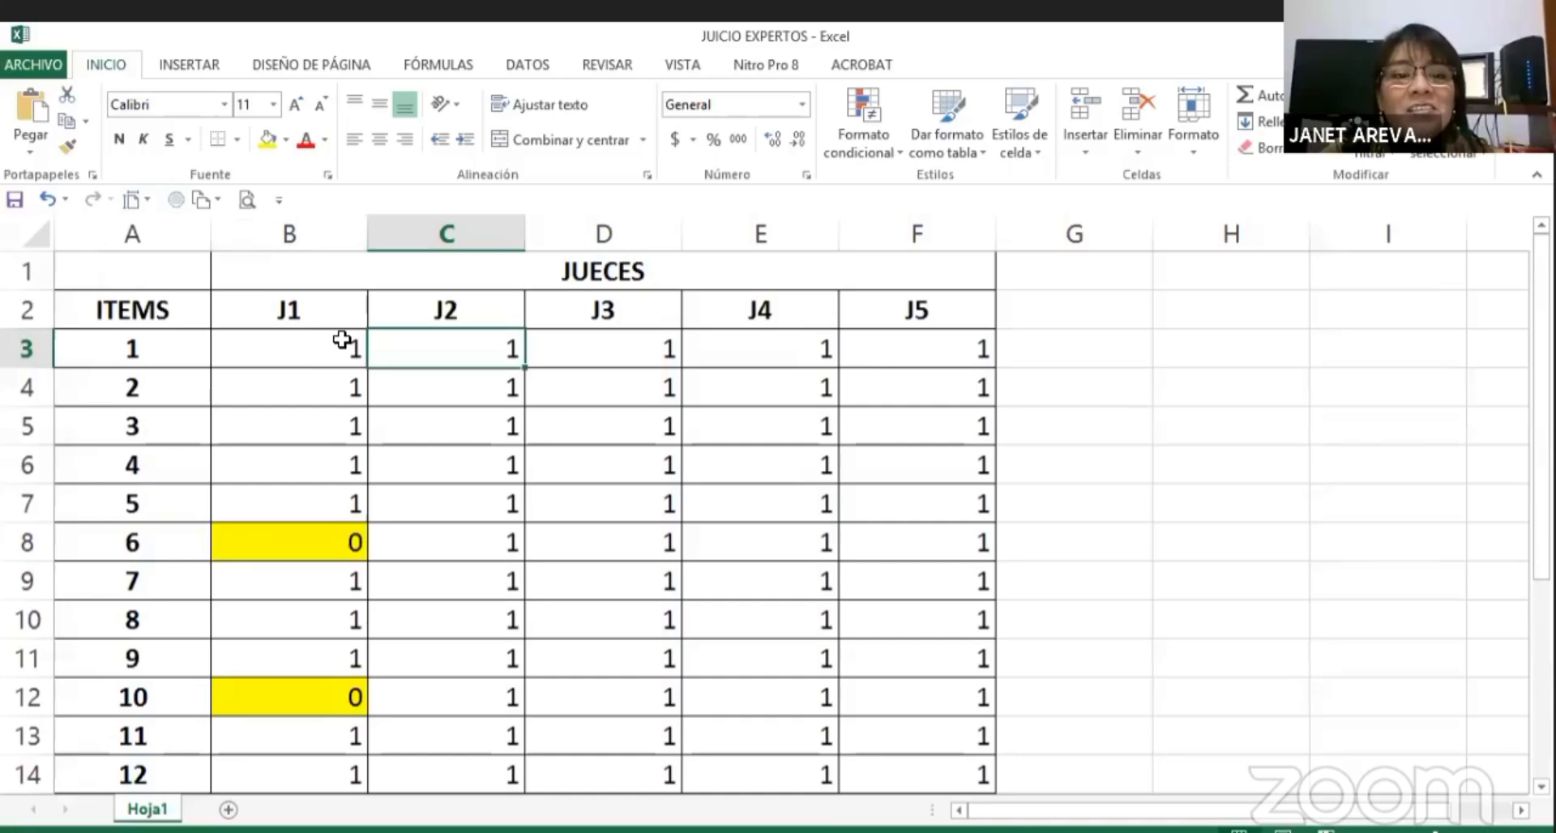
scroll(342, 340, "down", 5)
scroll(434, 351, "up", 1)
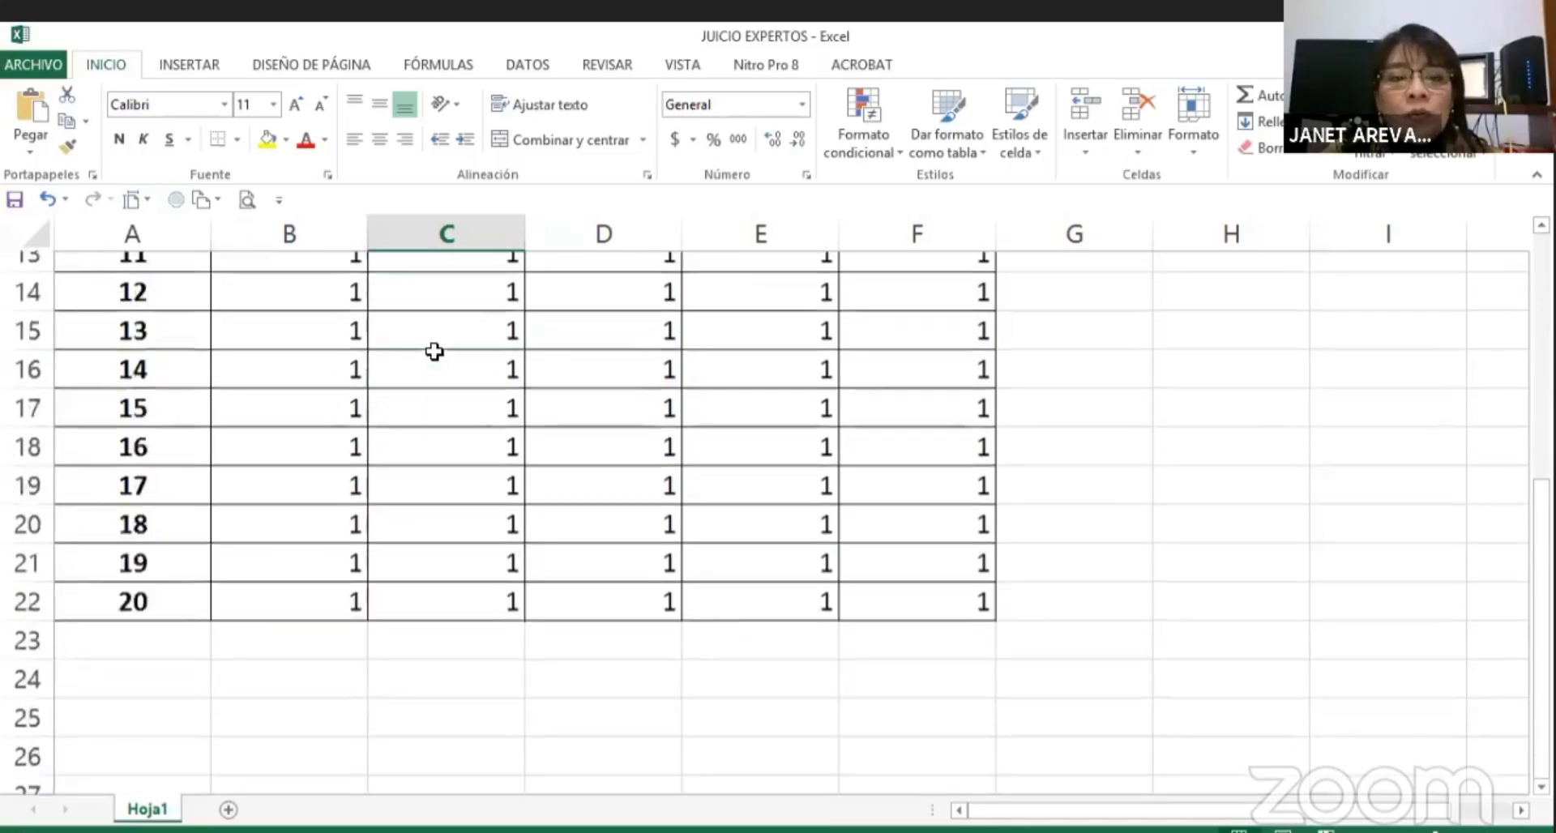
scroll(434, 351, "up", 4)
left_click_drag(444, 386, 449, 736)
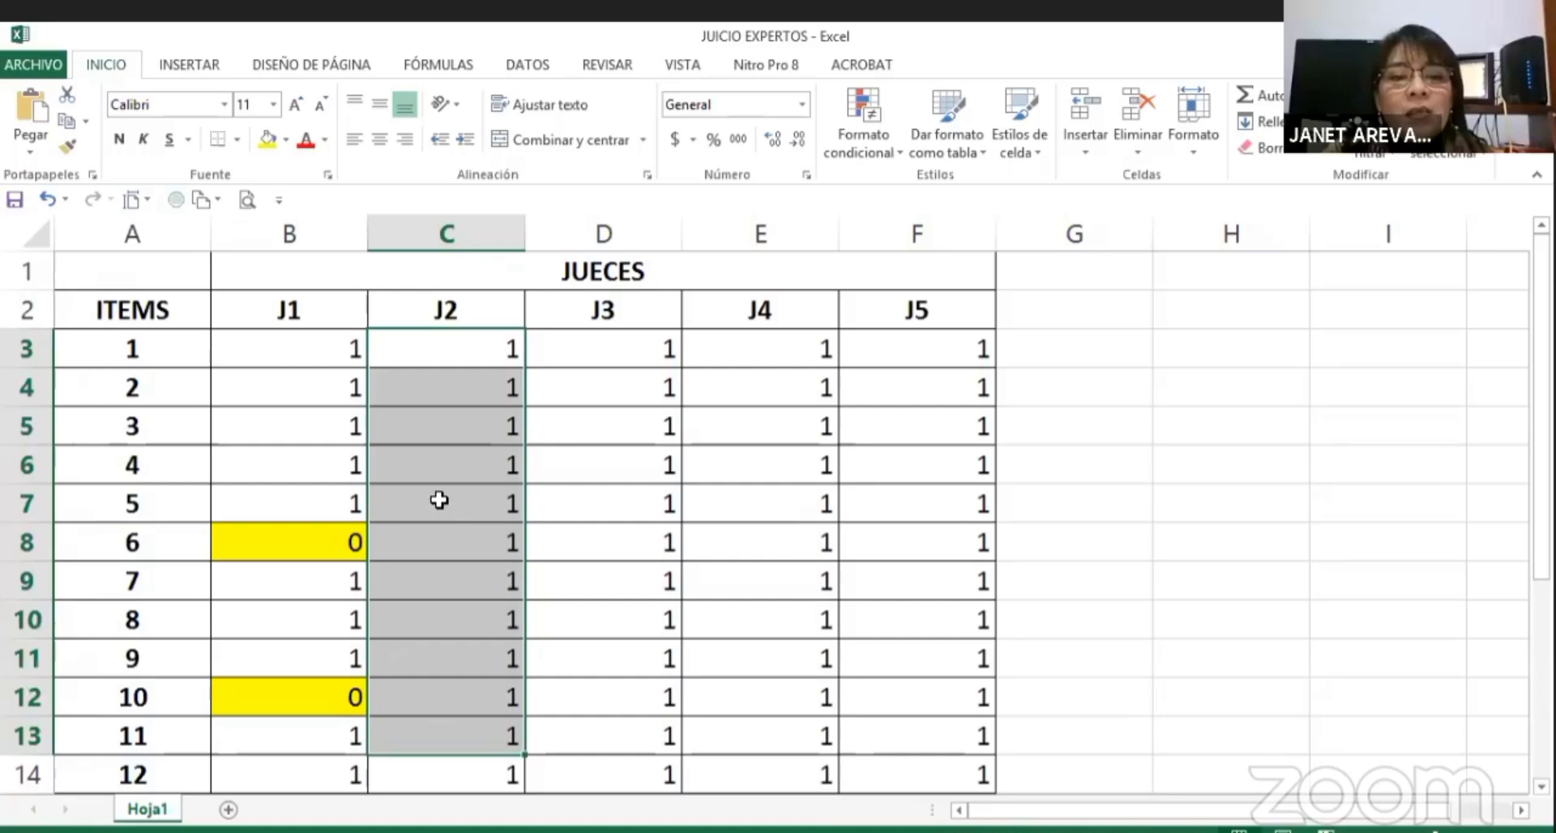
scroll(438, 500, "down", 6)
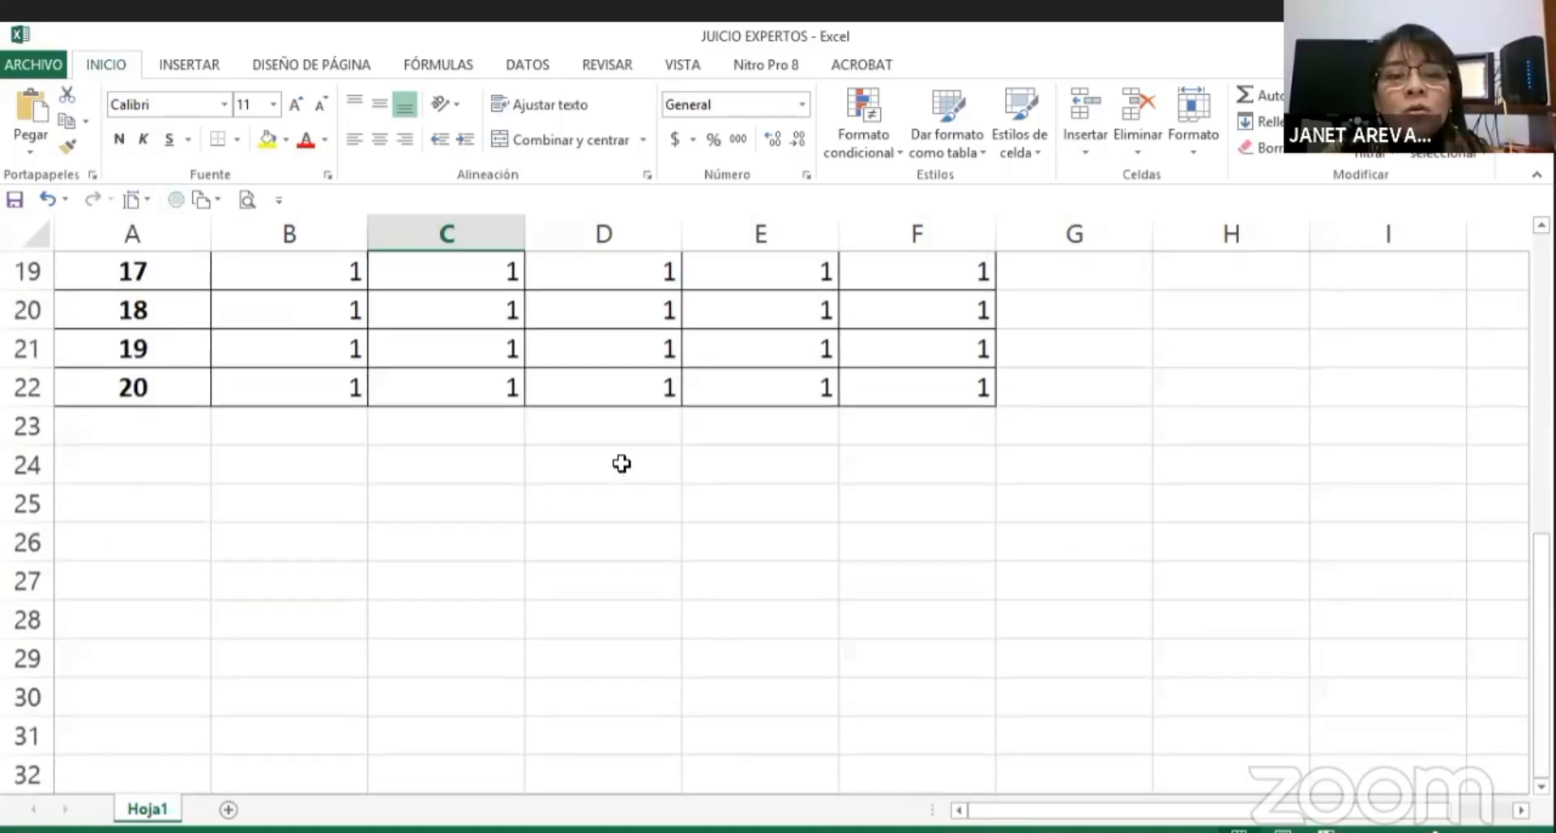
Step: Look through the ratings of judges J3, J4 and J5 across all 20 items
scroll(634, 456, "up", 6)
scroll(650, 448, "down", 5)
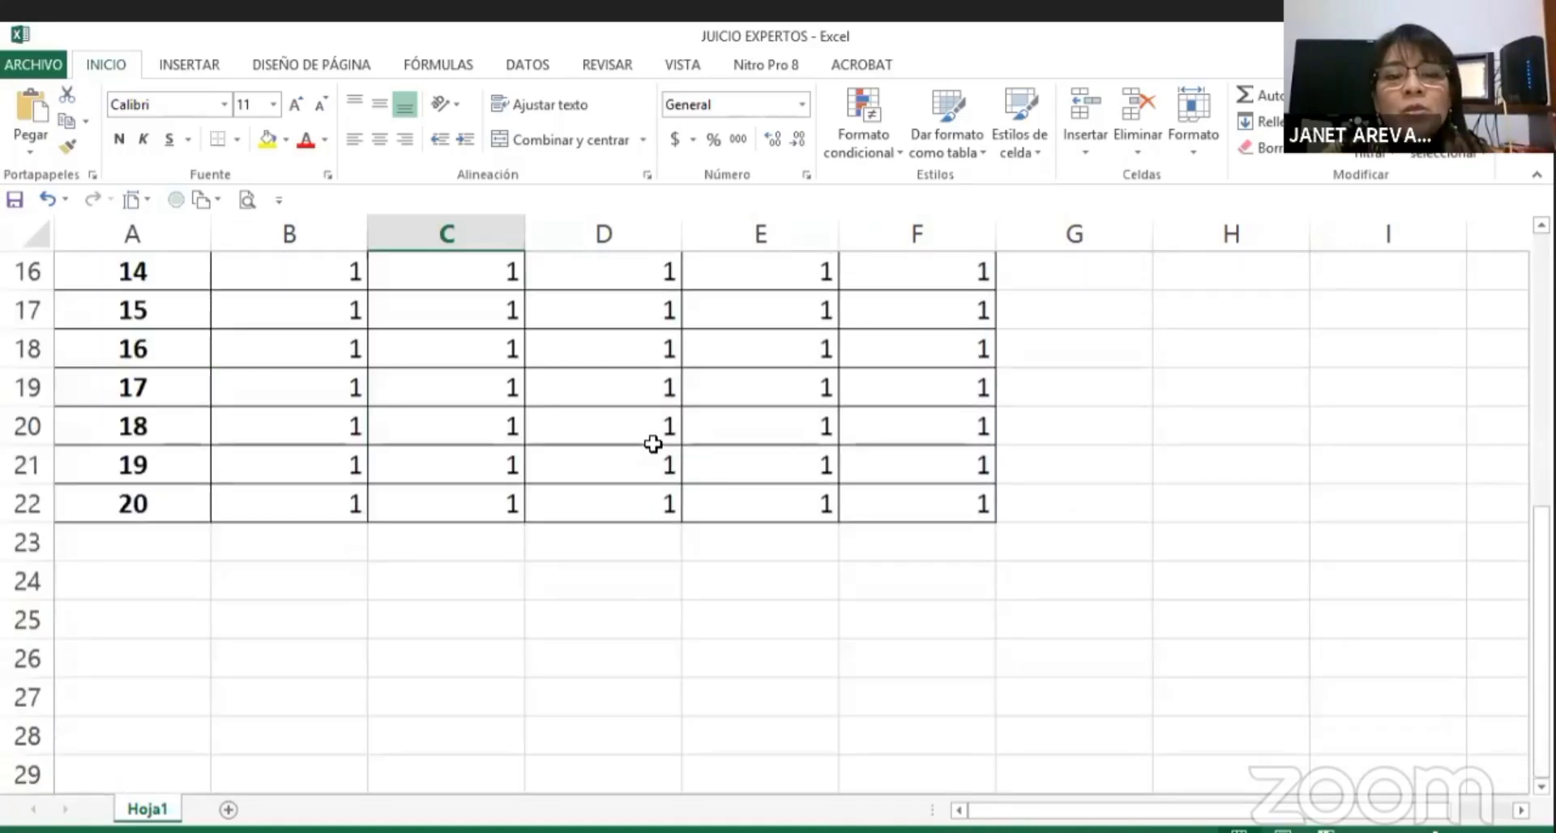
scroll(697, 445, "down", 1)
scroll(754, 446, "up", 6)
scroll(786, 431, "down", 7)
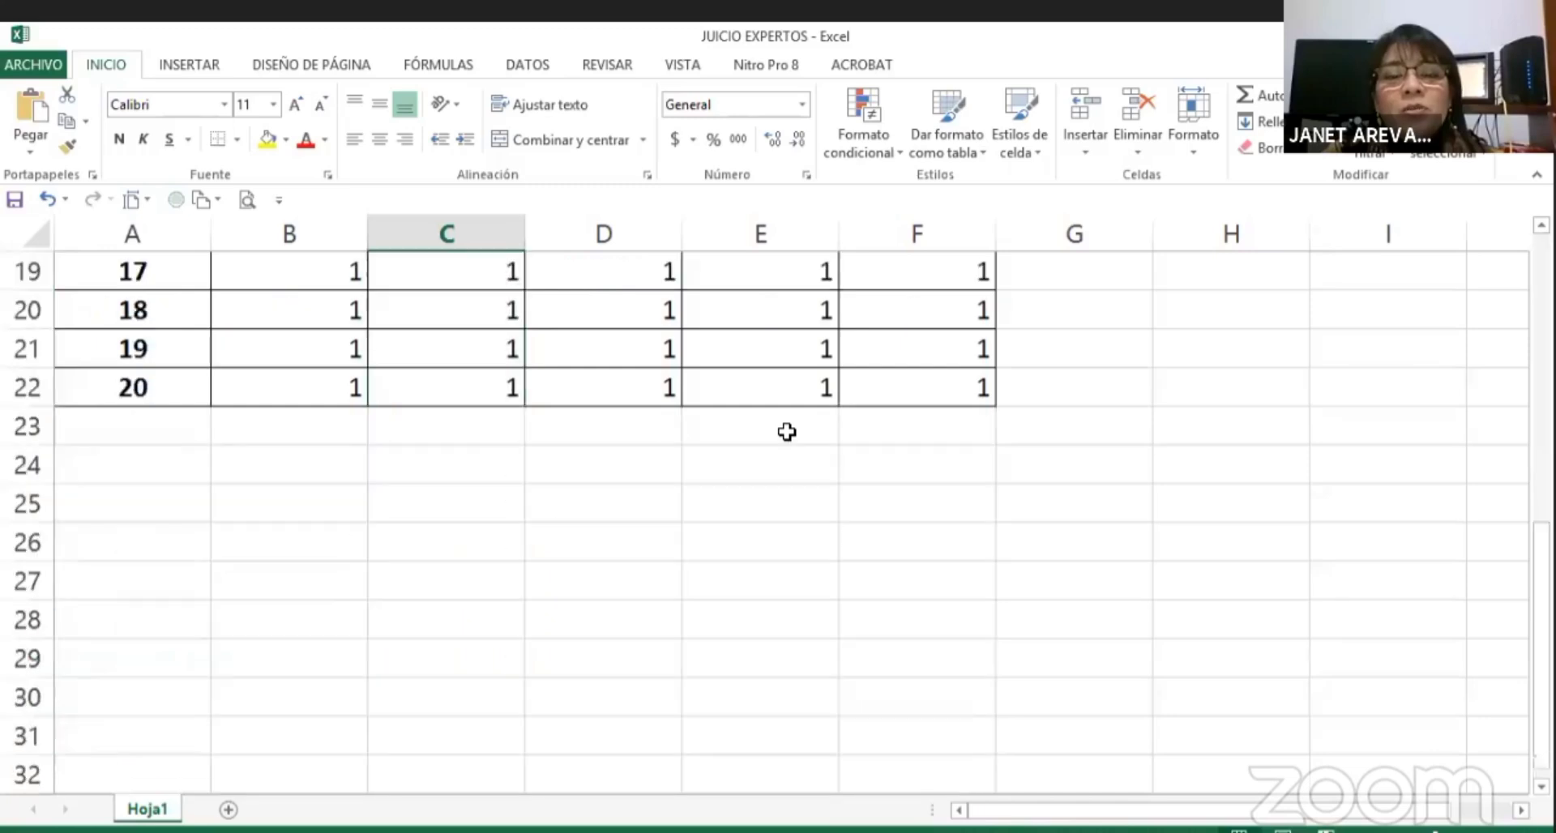
scroll(958, 420, "up", 5)
scroll(959, 420, "up", 2)
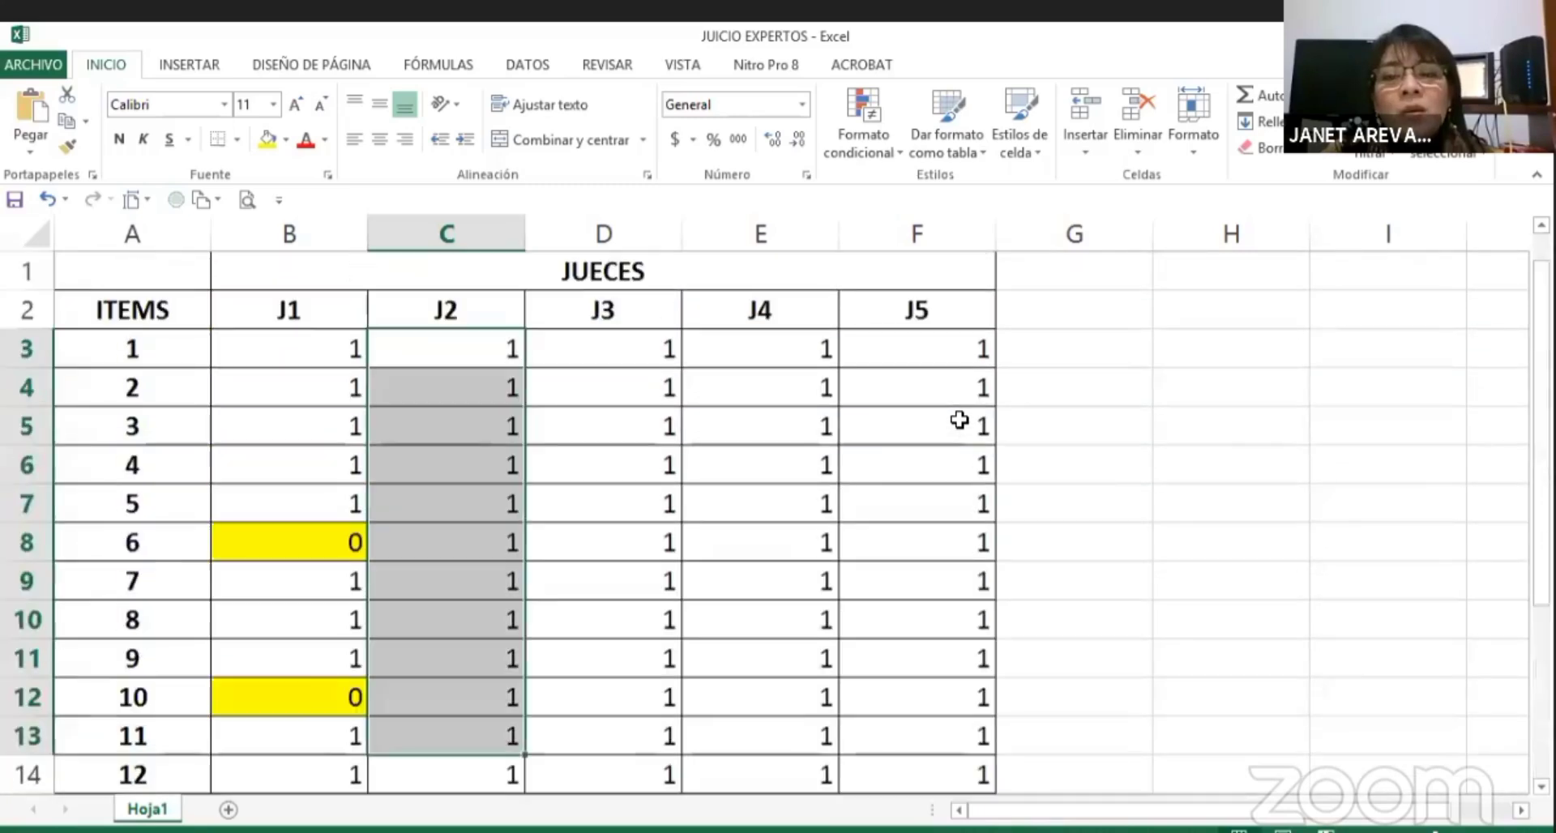
scroll(959, 420, "down", 6)
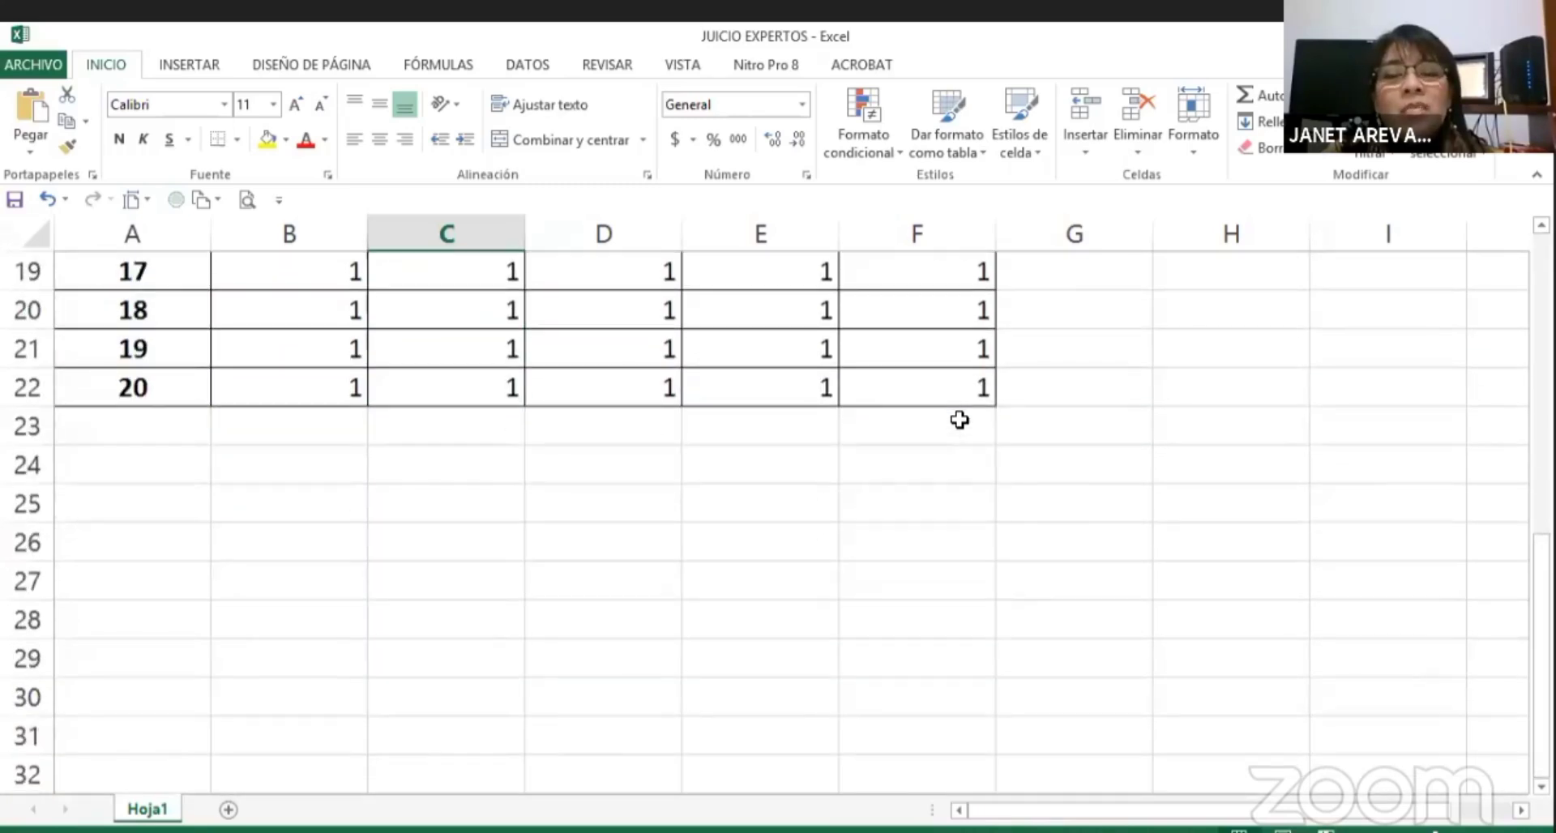
scroll(958, 420, "up", 6)
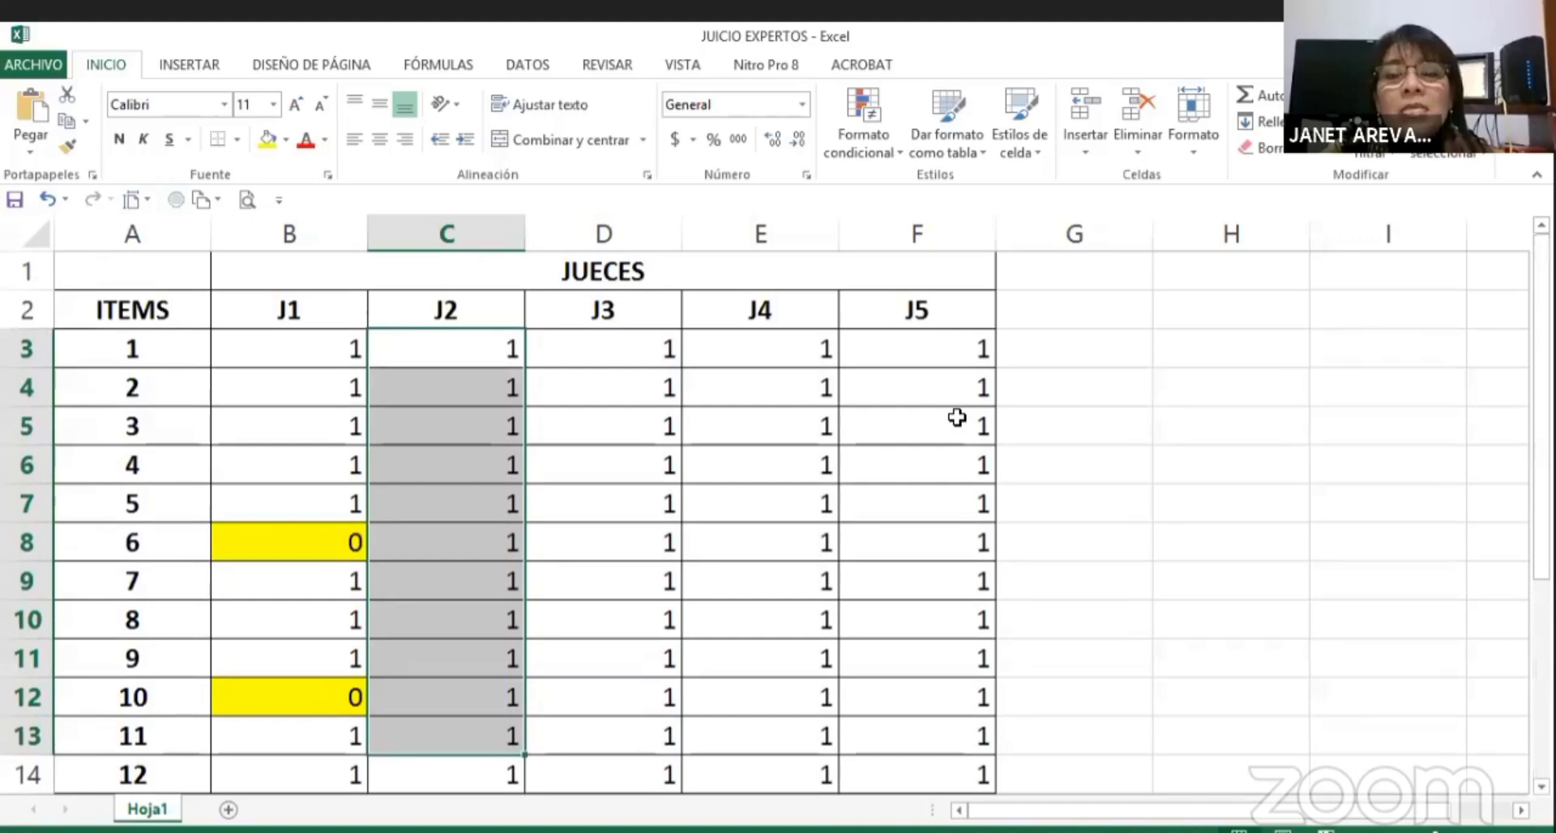
left_click(958, 420)
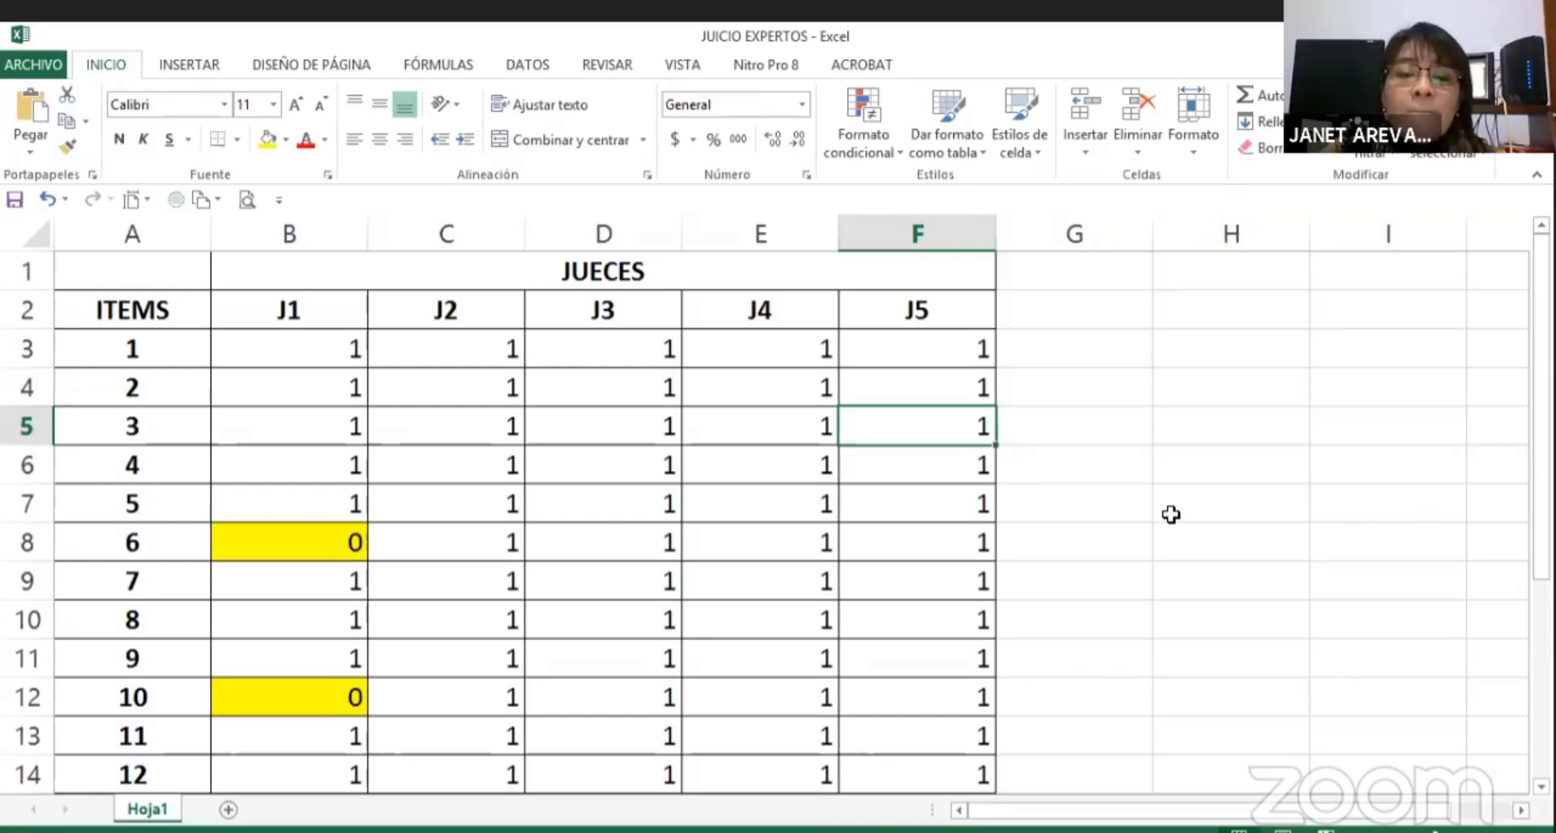
left_click(881, 358)
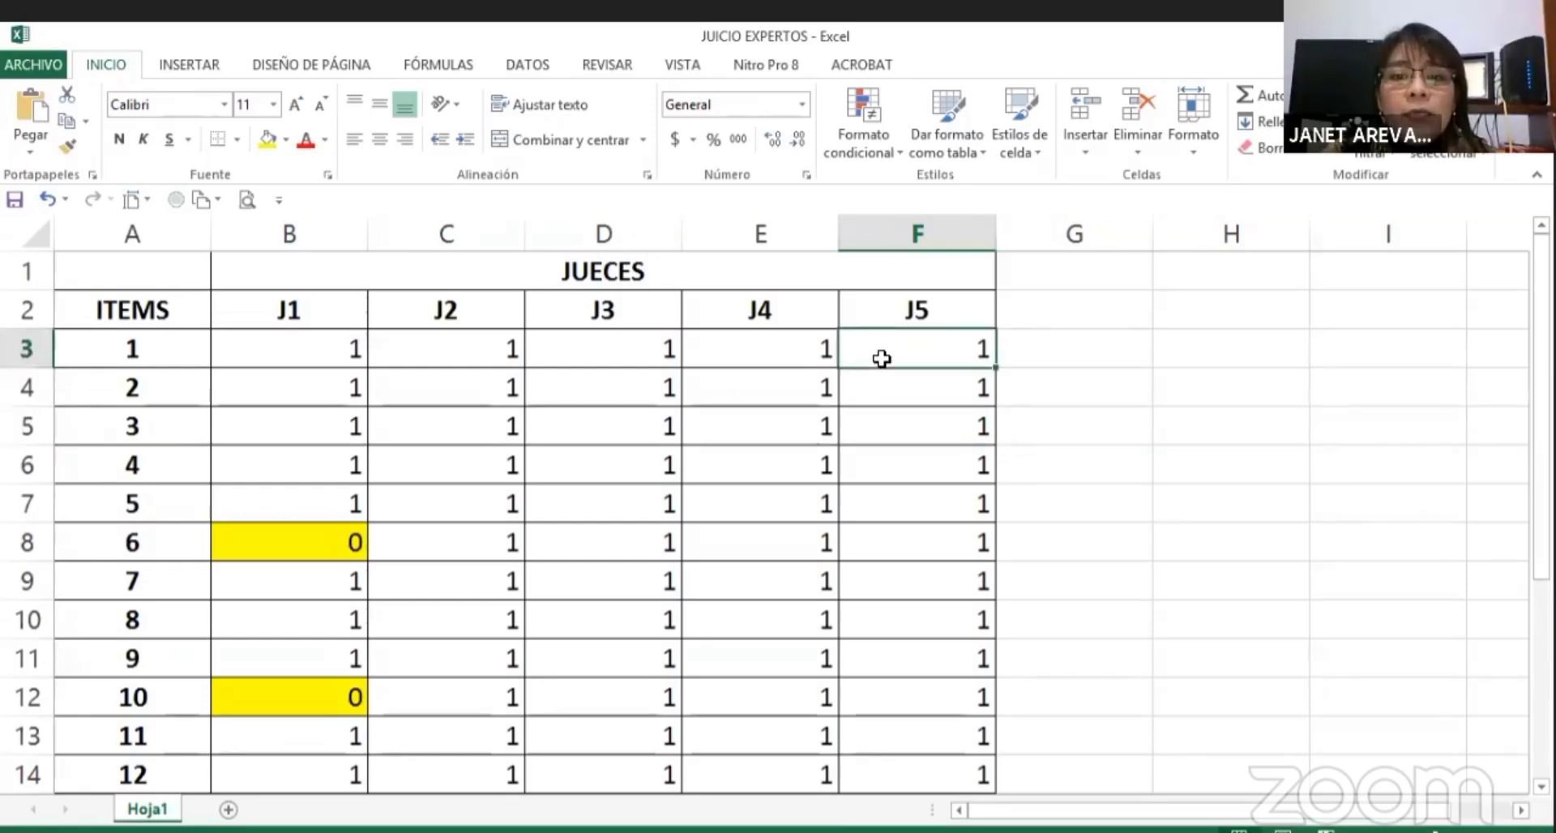
scroll(882, 358, "down", 6)
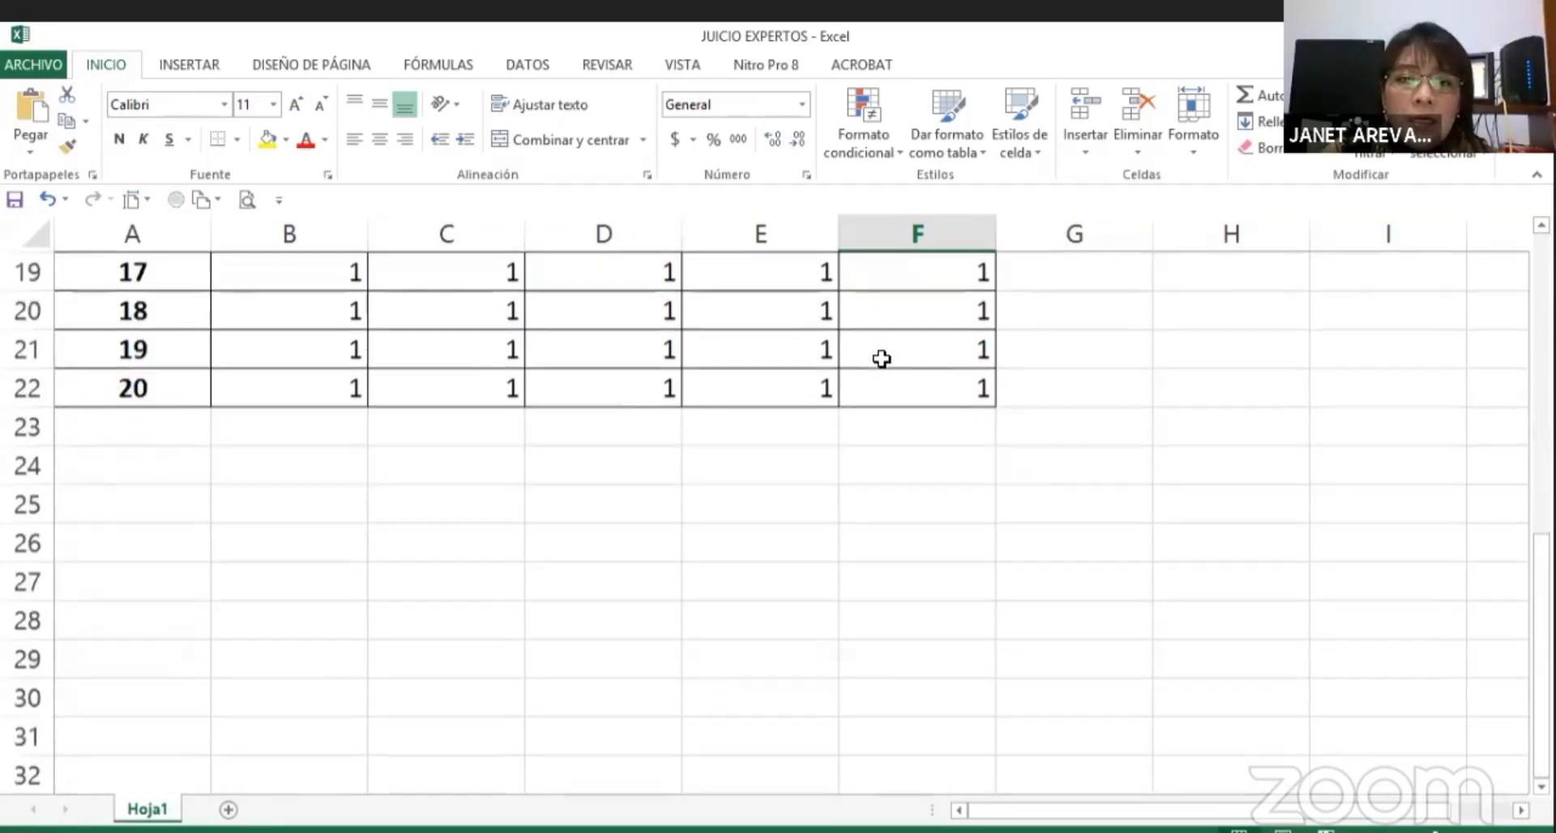
scroll(882, 358, "up", 4)
scroll(619, 362, "up", 1)
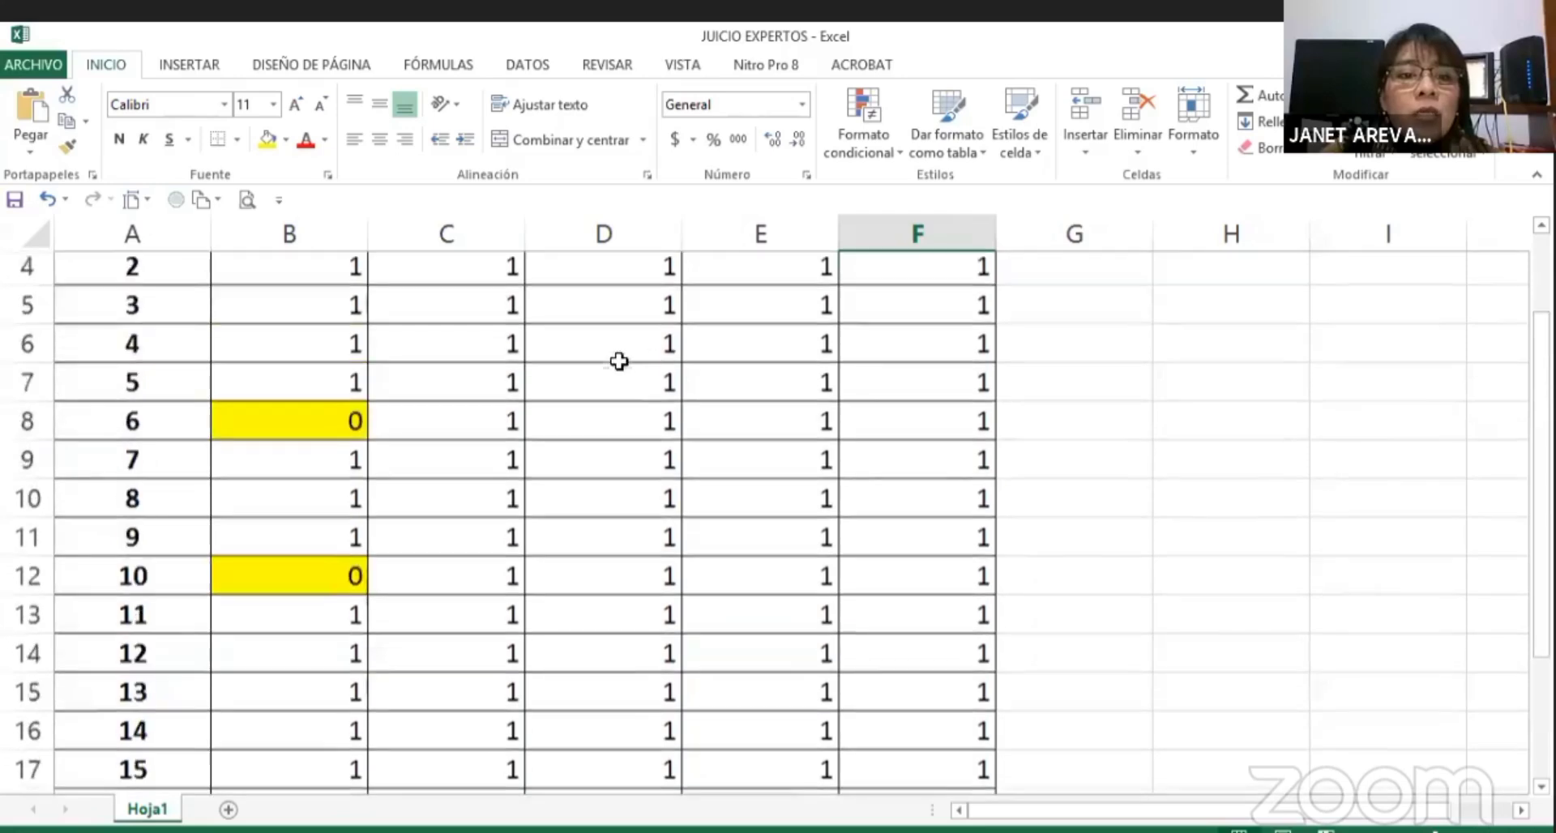
Step: Review judge J1's ratings from item 1 down to item 20, comparing the first items with J2's ratings
scroll(620, 361, "up", 1)
left_click(466, 347)
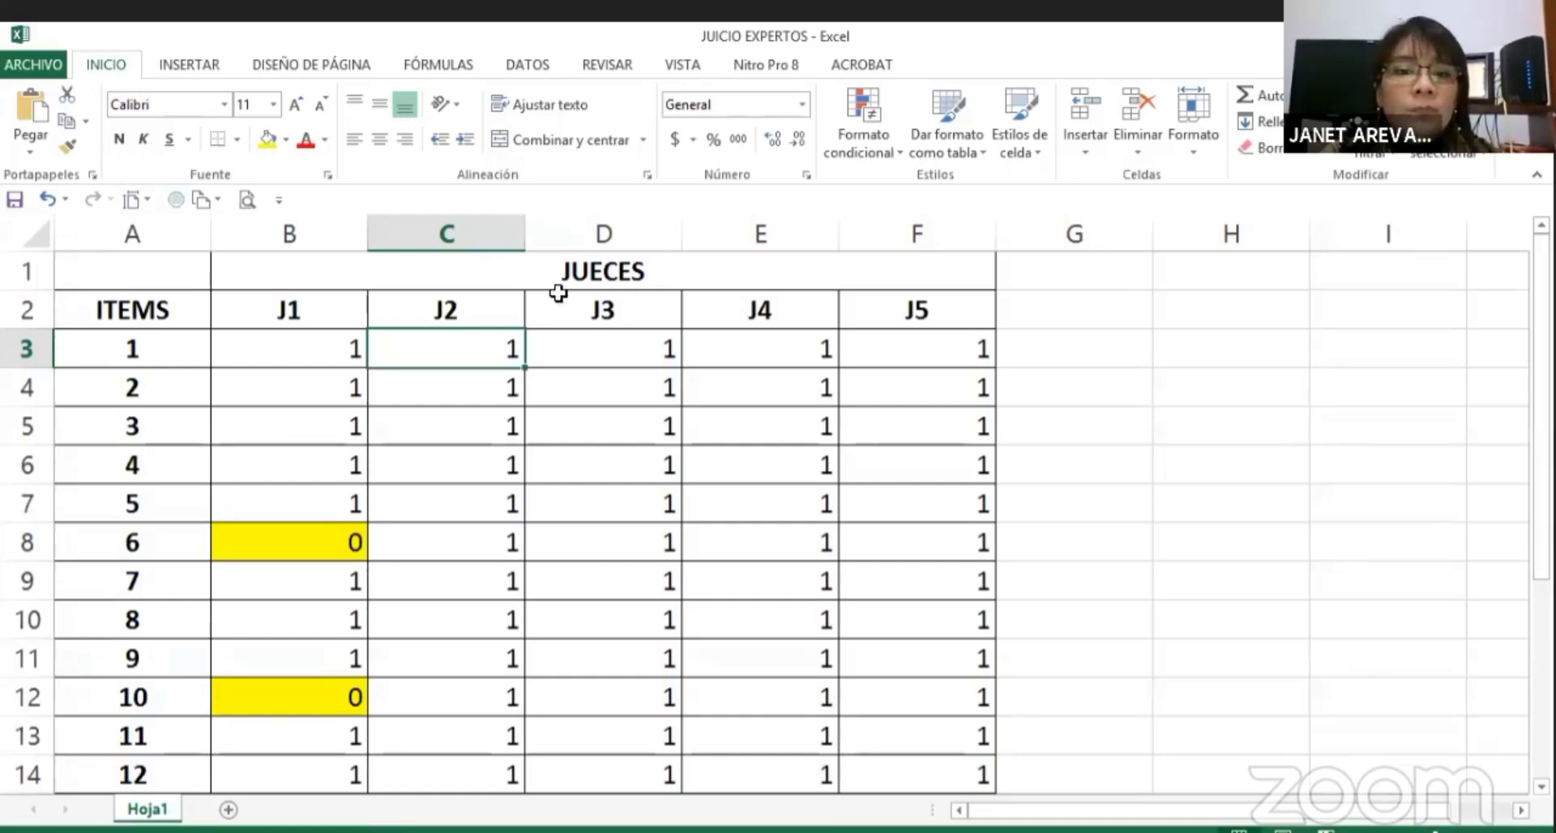
left_click(502, 393)
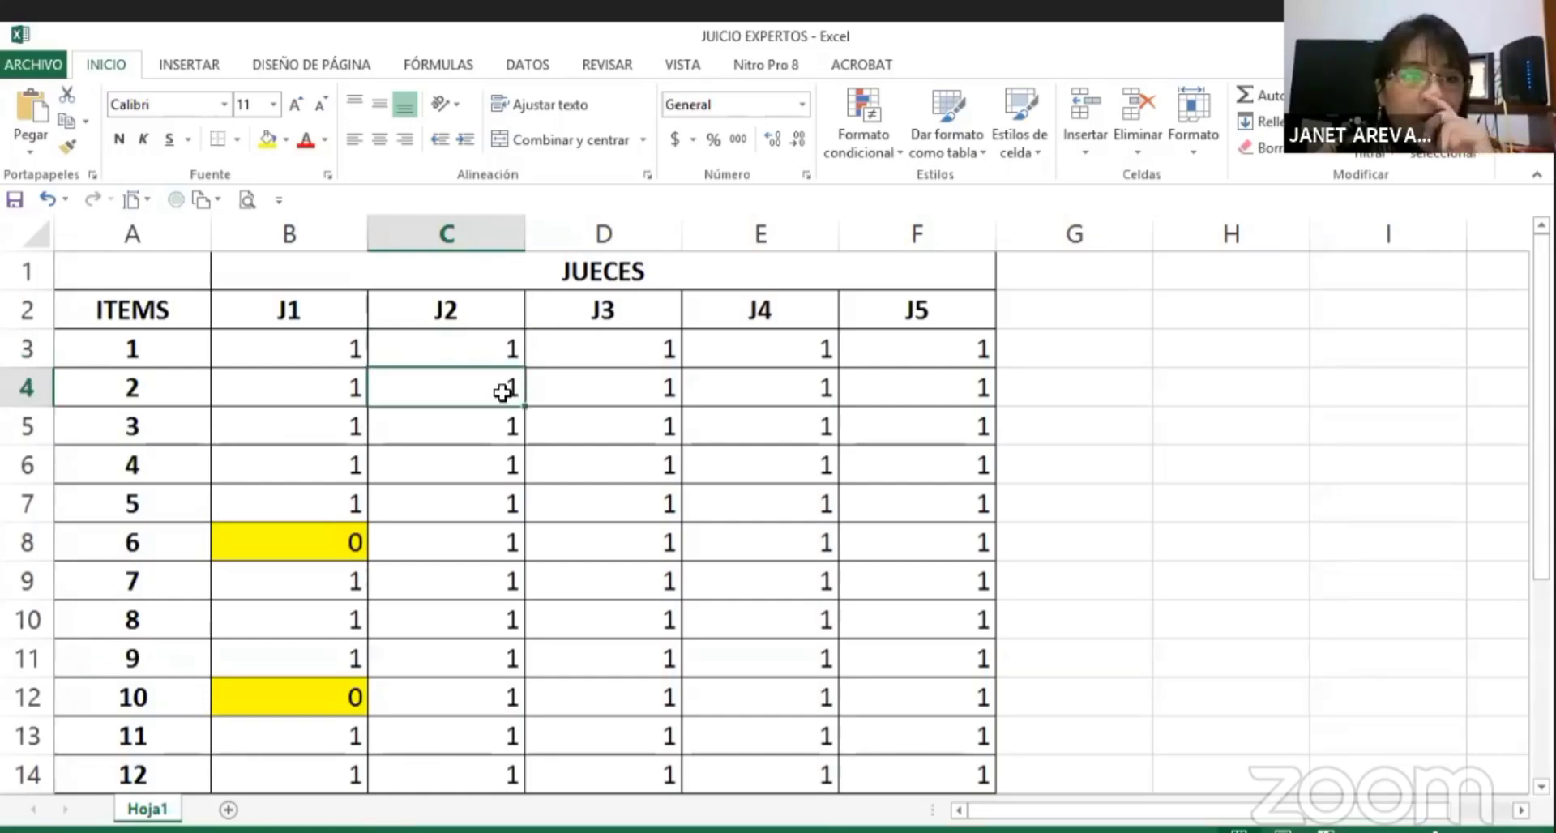
left_click(295, 340)
left_click_drag(295, 340, 335, 507)
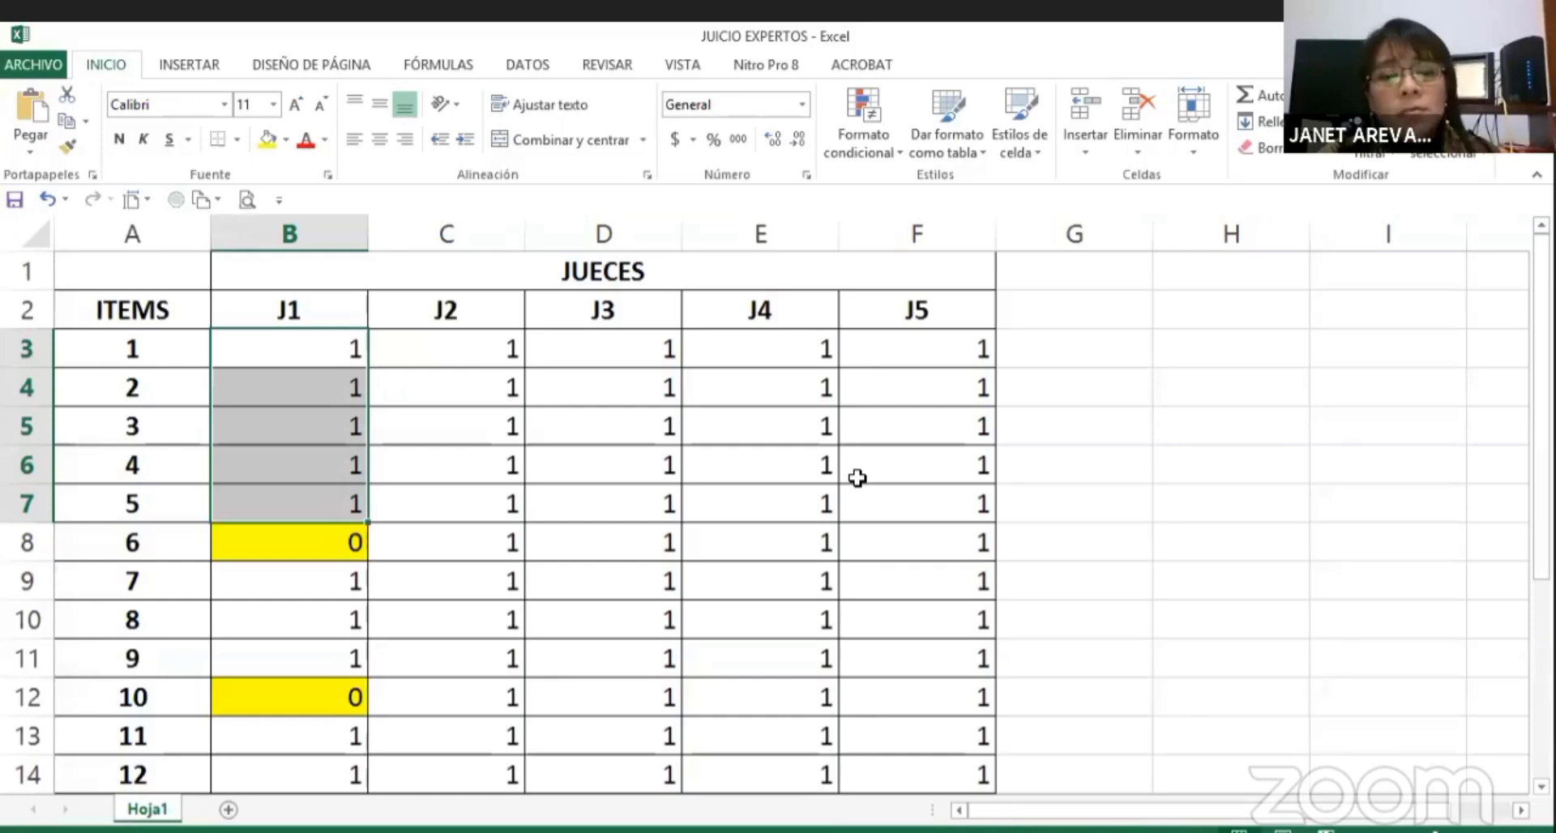
left_click(310, 454)
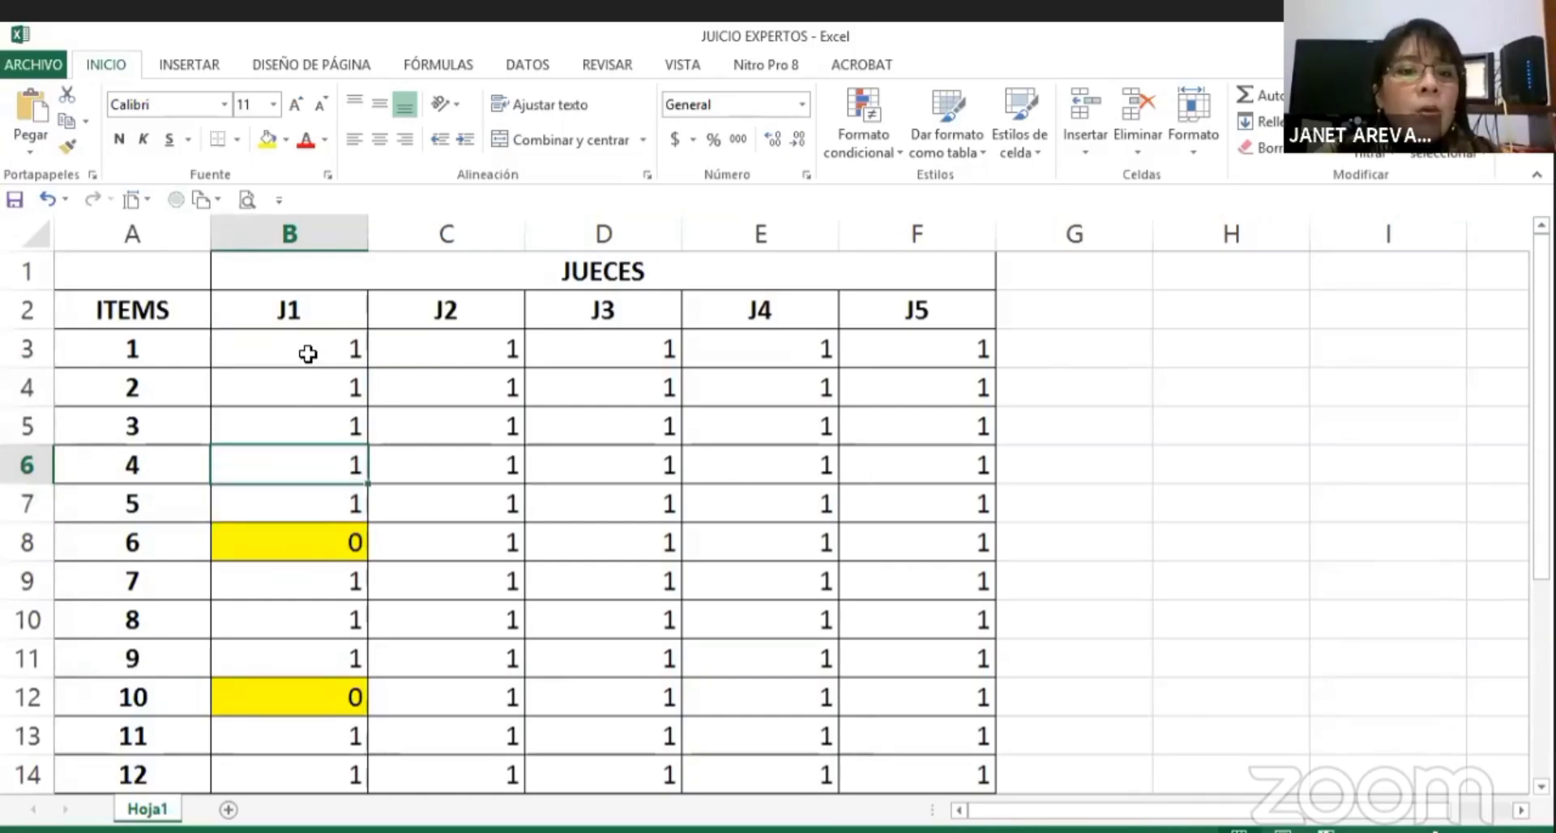
scroll(308, 354, "down", 1)
scroll(308, 354, "down", 5)
scroll(308, 354, "up", 5)
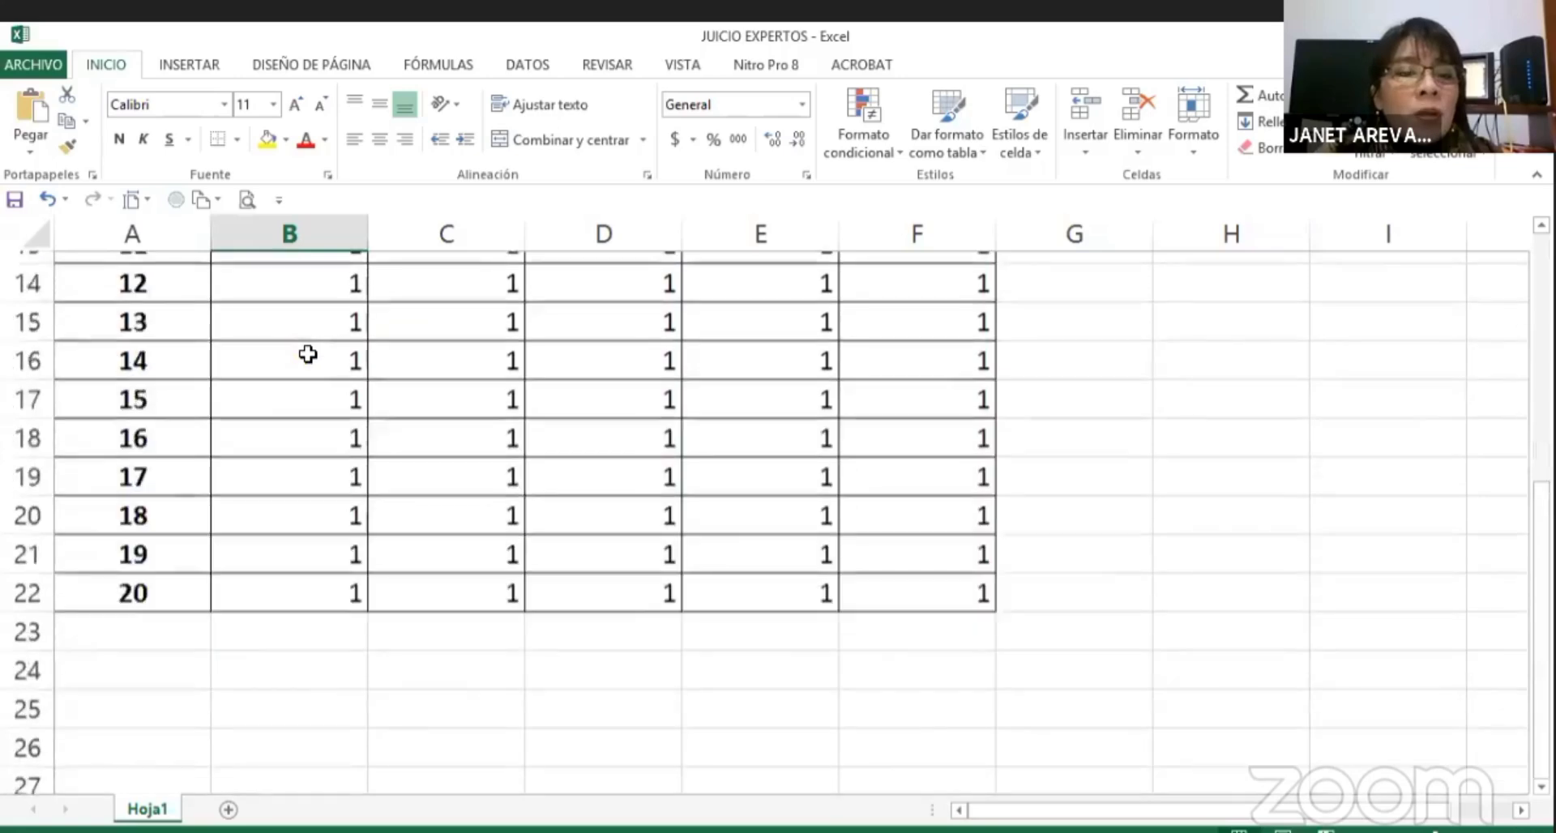
scroll(308, 354, "up", 1)
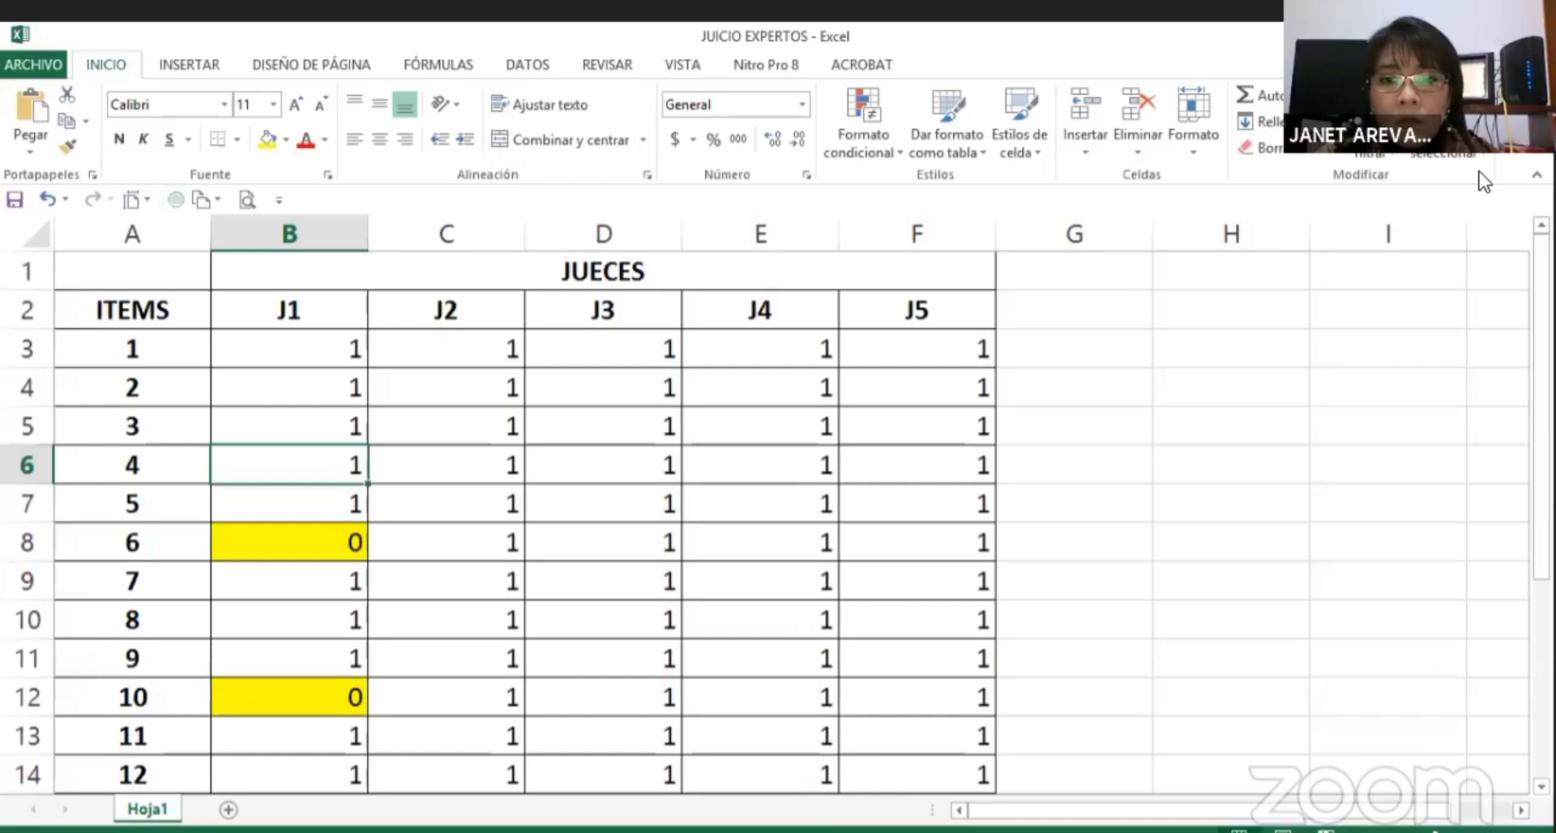
Step: Recheck the ratings around judge J1's highlighted items 6 and 10 against those of the other judges
left_click(1078, 466)
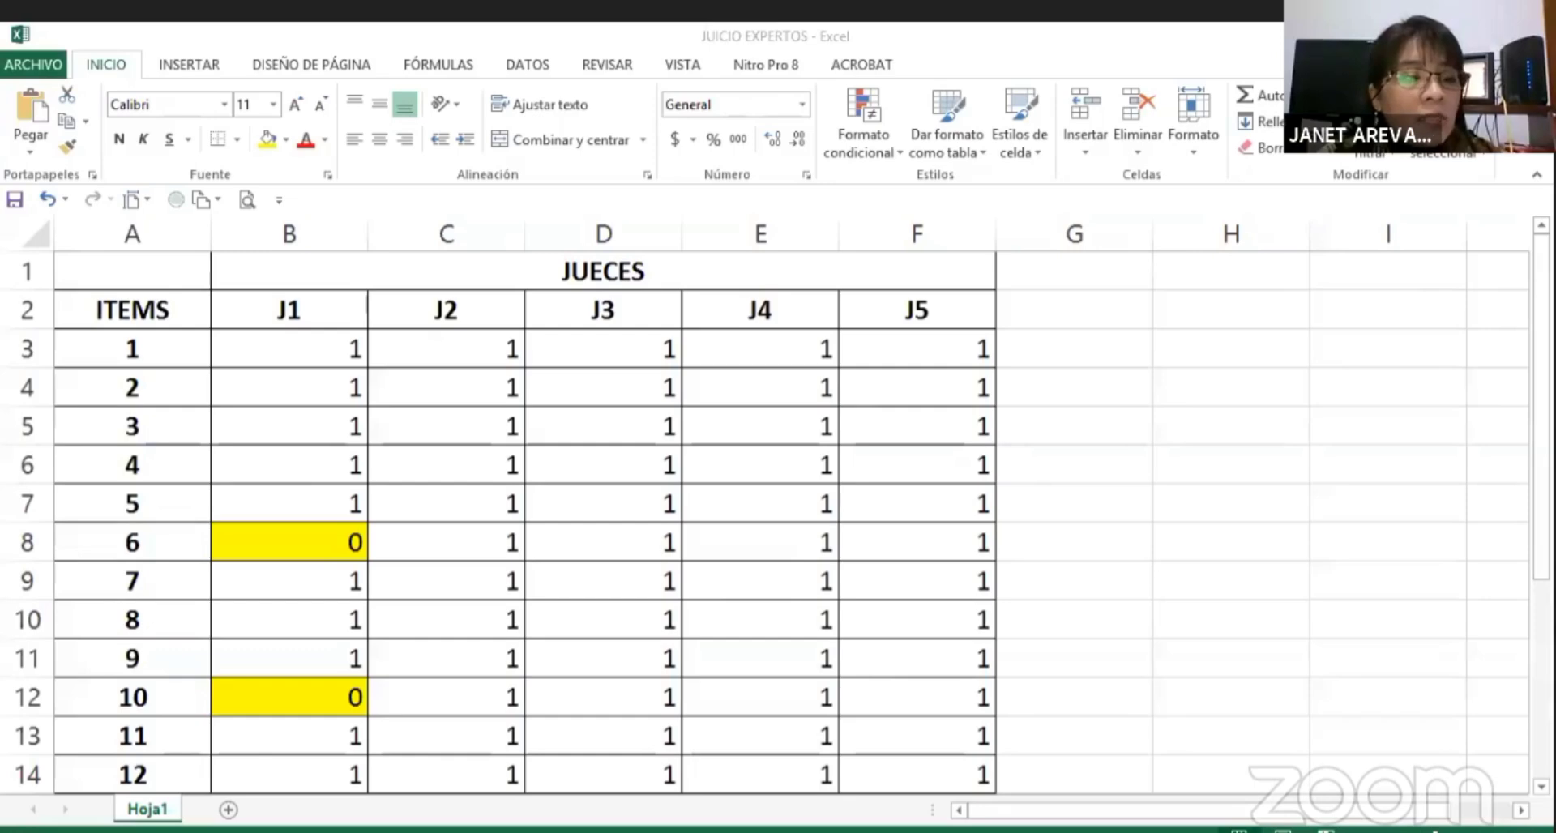
left_click(304, 337)
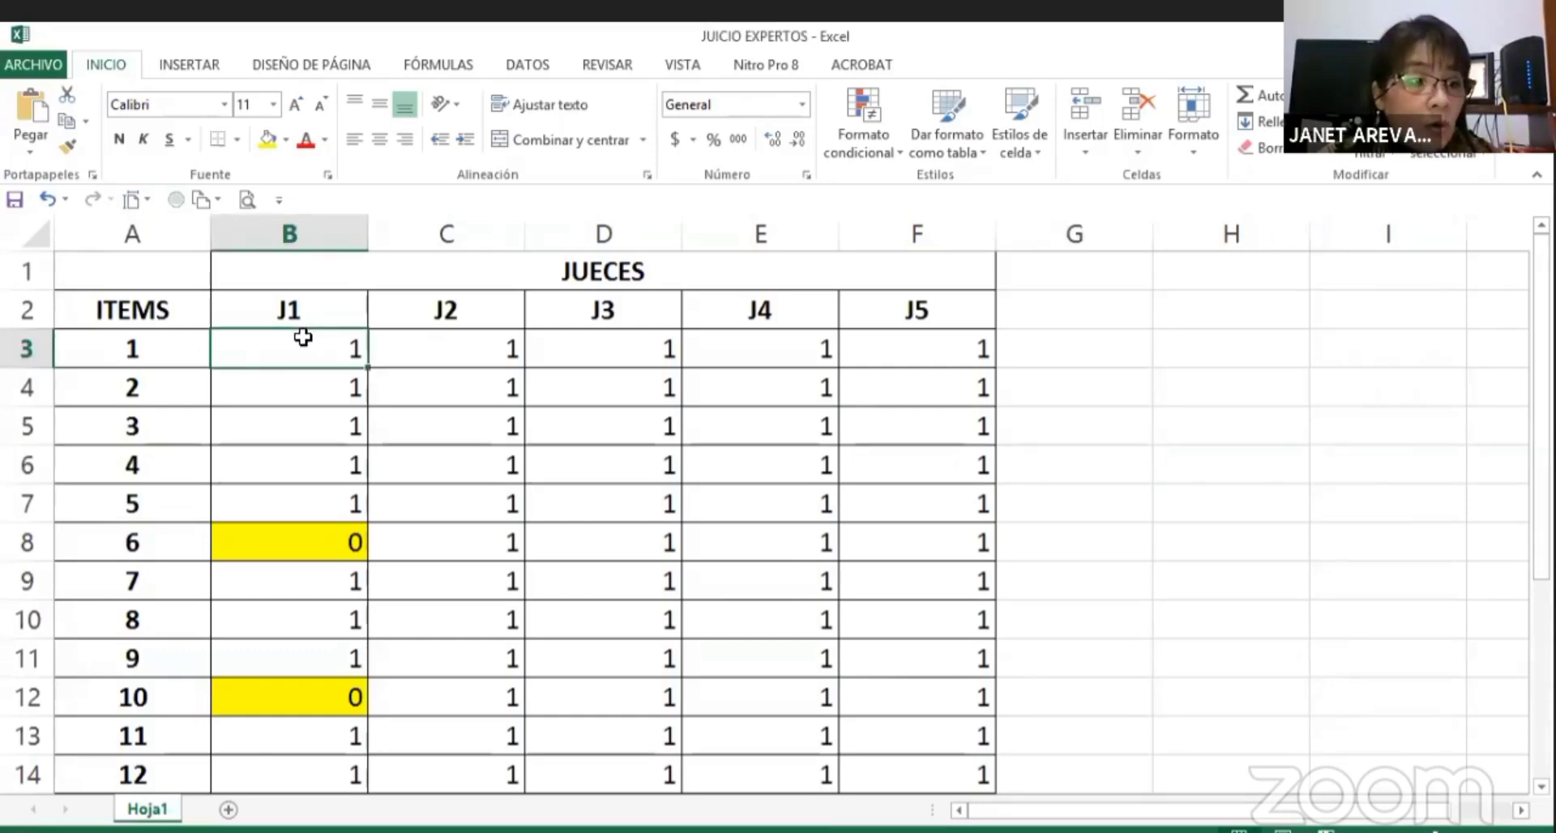
left_click(312, 546)
scroll(313, 546, "down", 2)
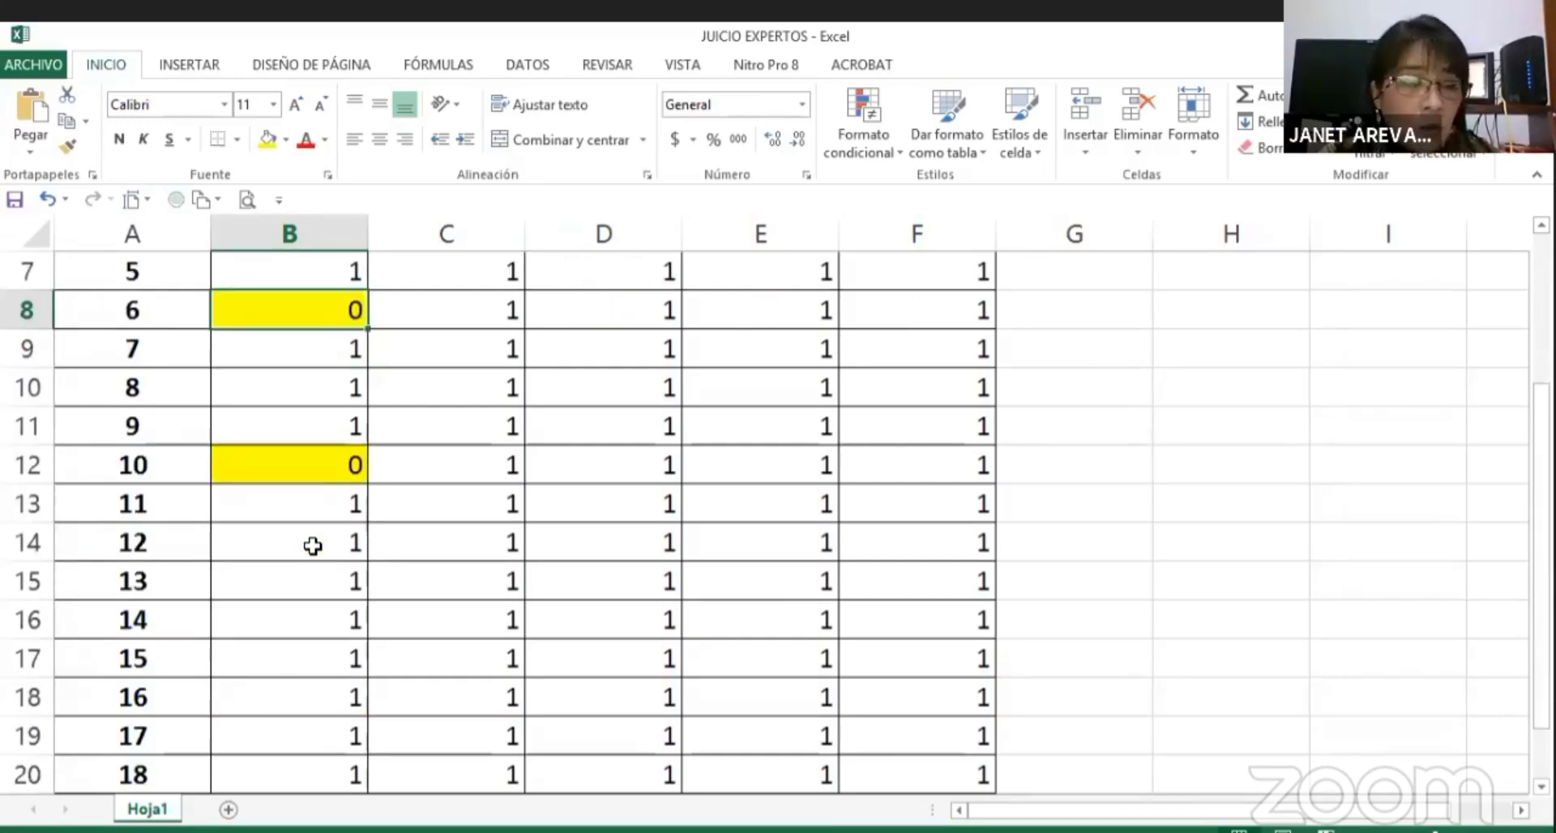
left_click(502, 391)
scroll(334, 334, "up", 2)
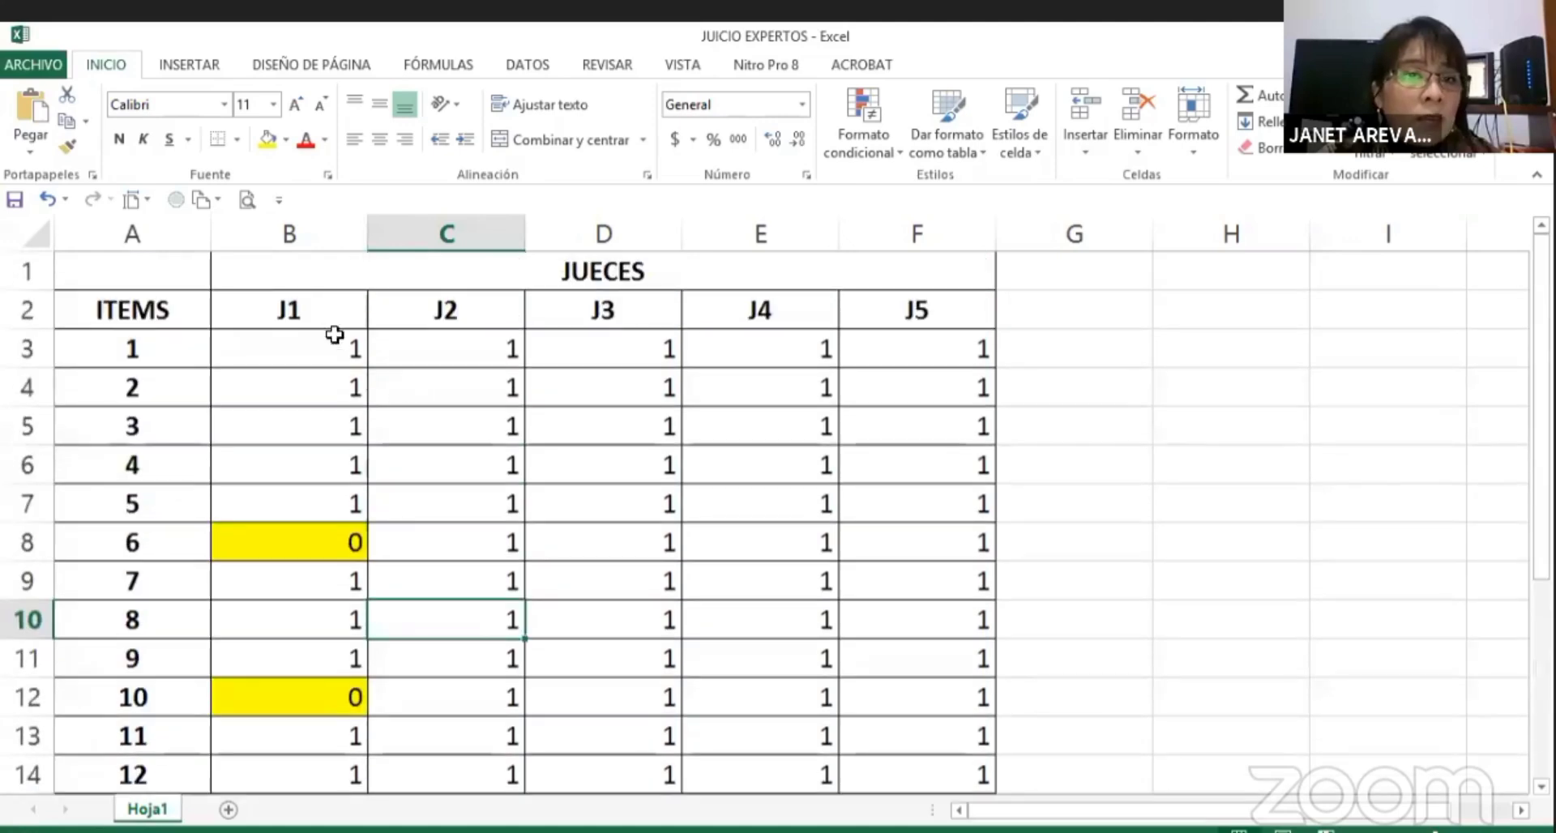
Step: Go through the rating columns of judges J1 to J5 one by one
left_click(299, 231)
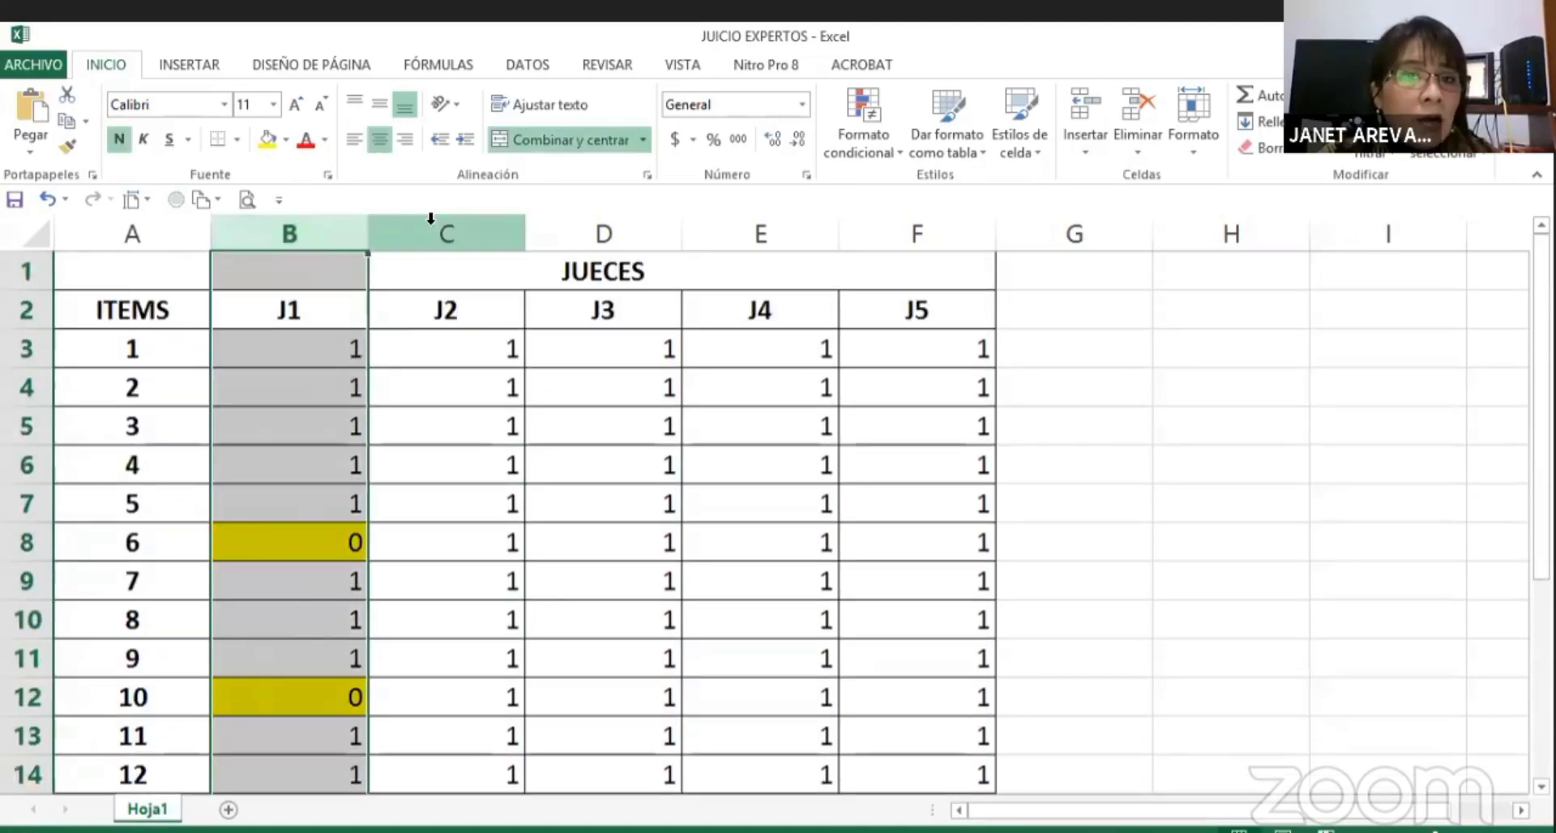
left_click(430, 219)
left_click(624, 227)
left_click(757, 232)
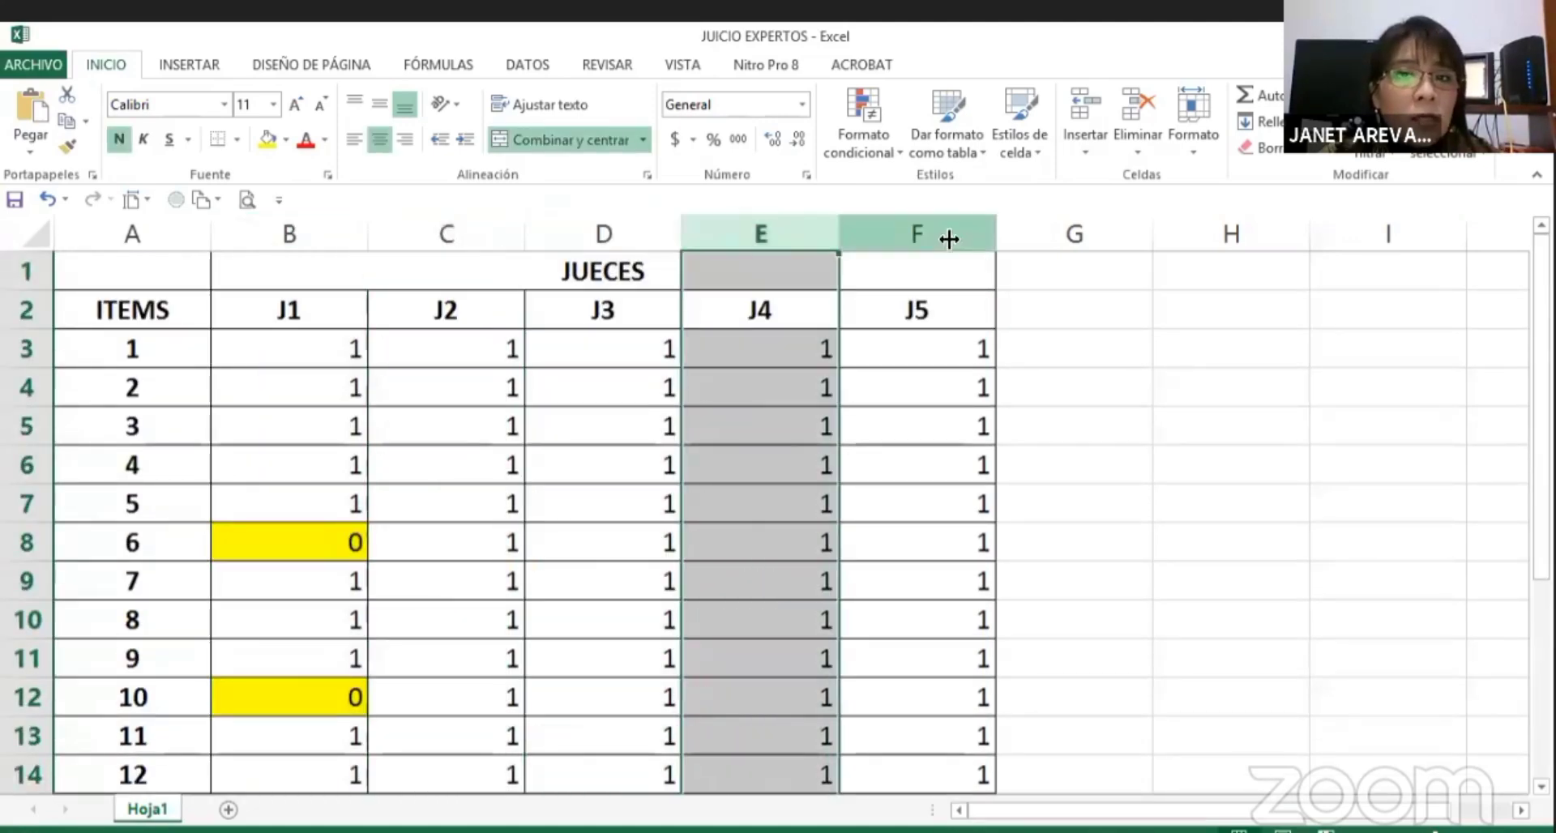
left_click(951, 234)
scroll(410, 320, "down", 1)
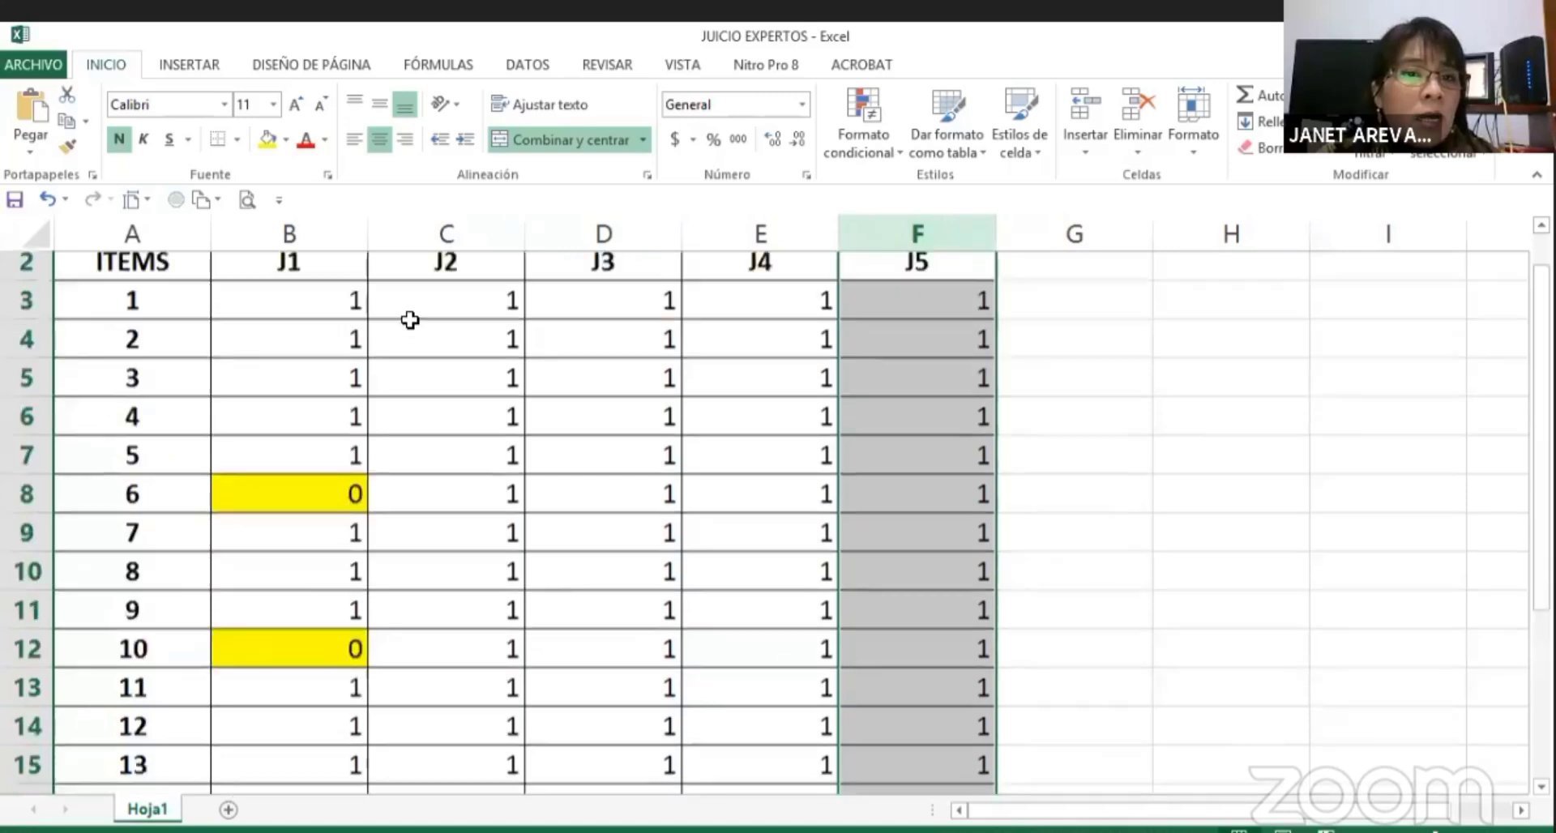
scroll(410, 320, "up", 1)
Step: Go through the item rows from 1 to 20 to check the extent of the ratings table
left_click(319, 350)
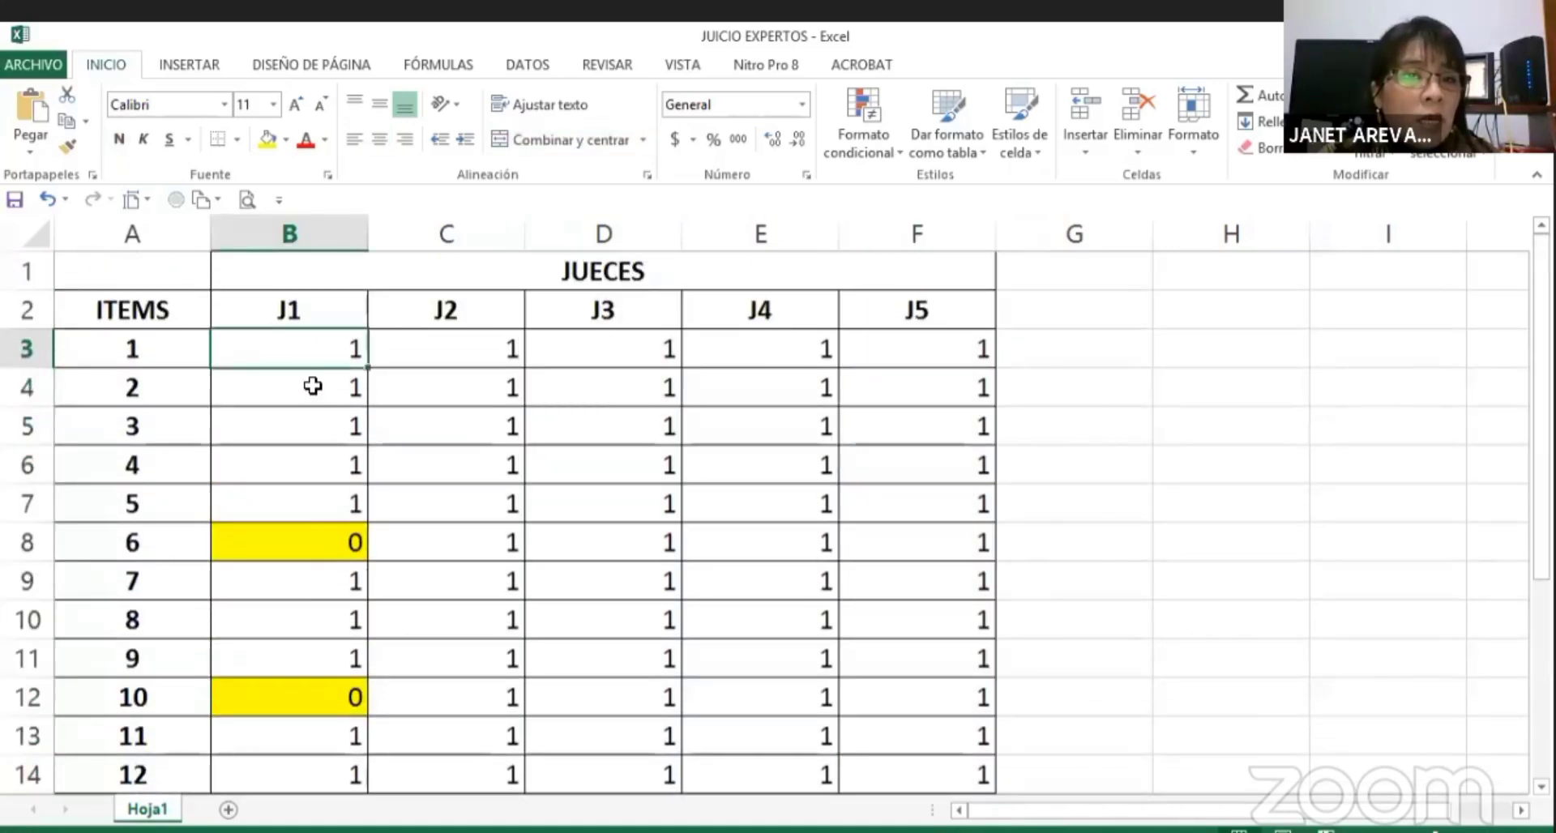
left_click(313, 387)
scroll(310, 567, "down", 5)
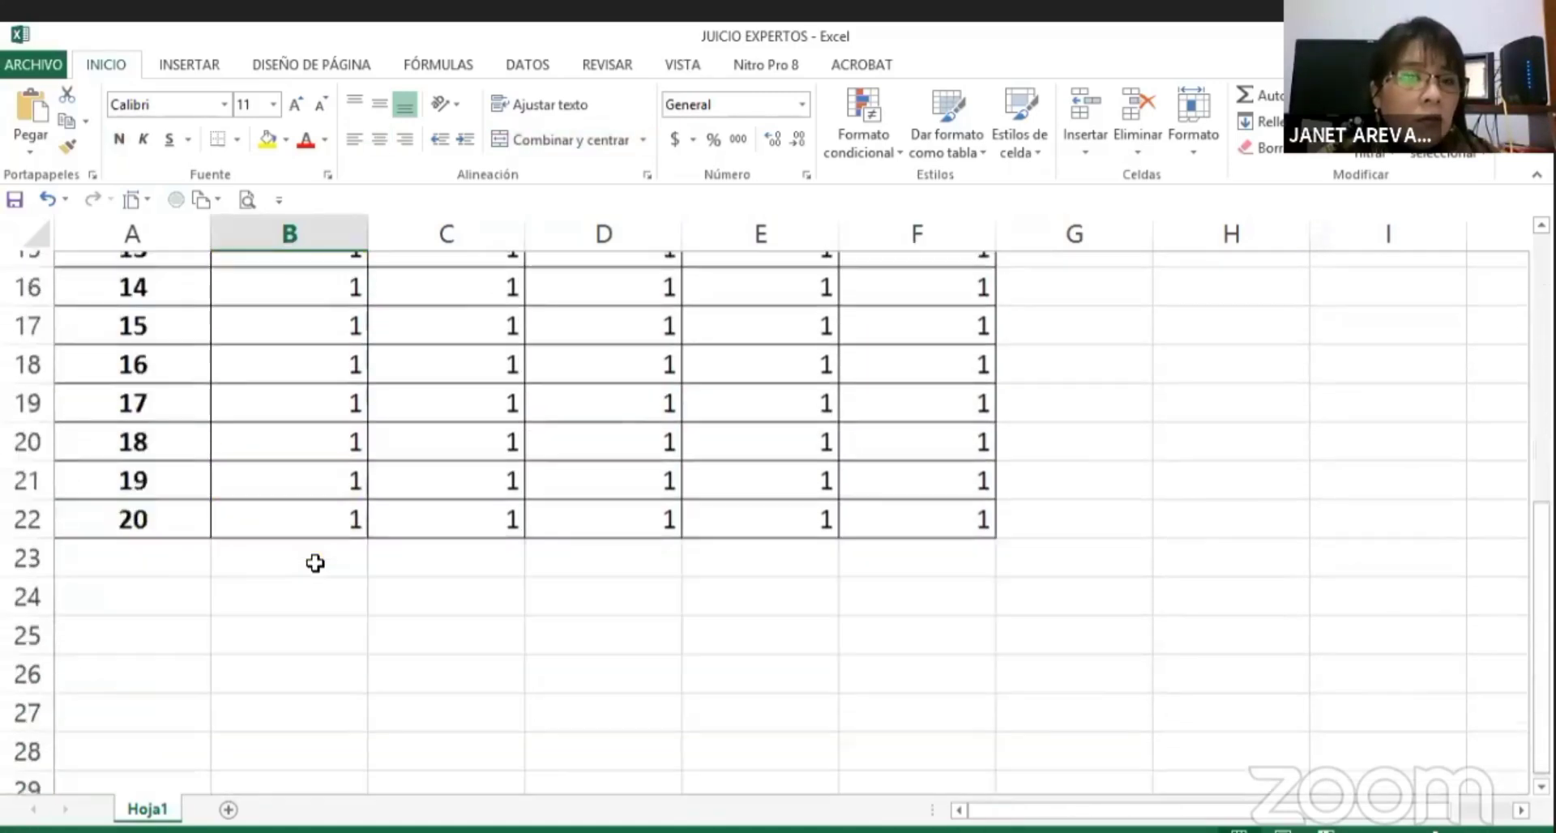
scroll(314, 562, "down", 1)
scroll(313, 559, "up", 3)
scroll(72, 293, "up", 1)
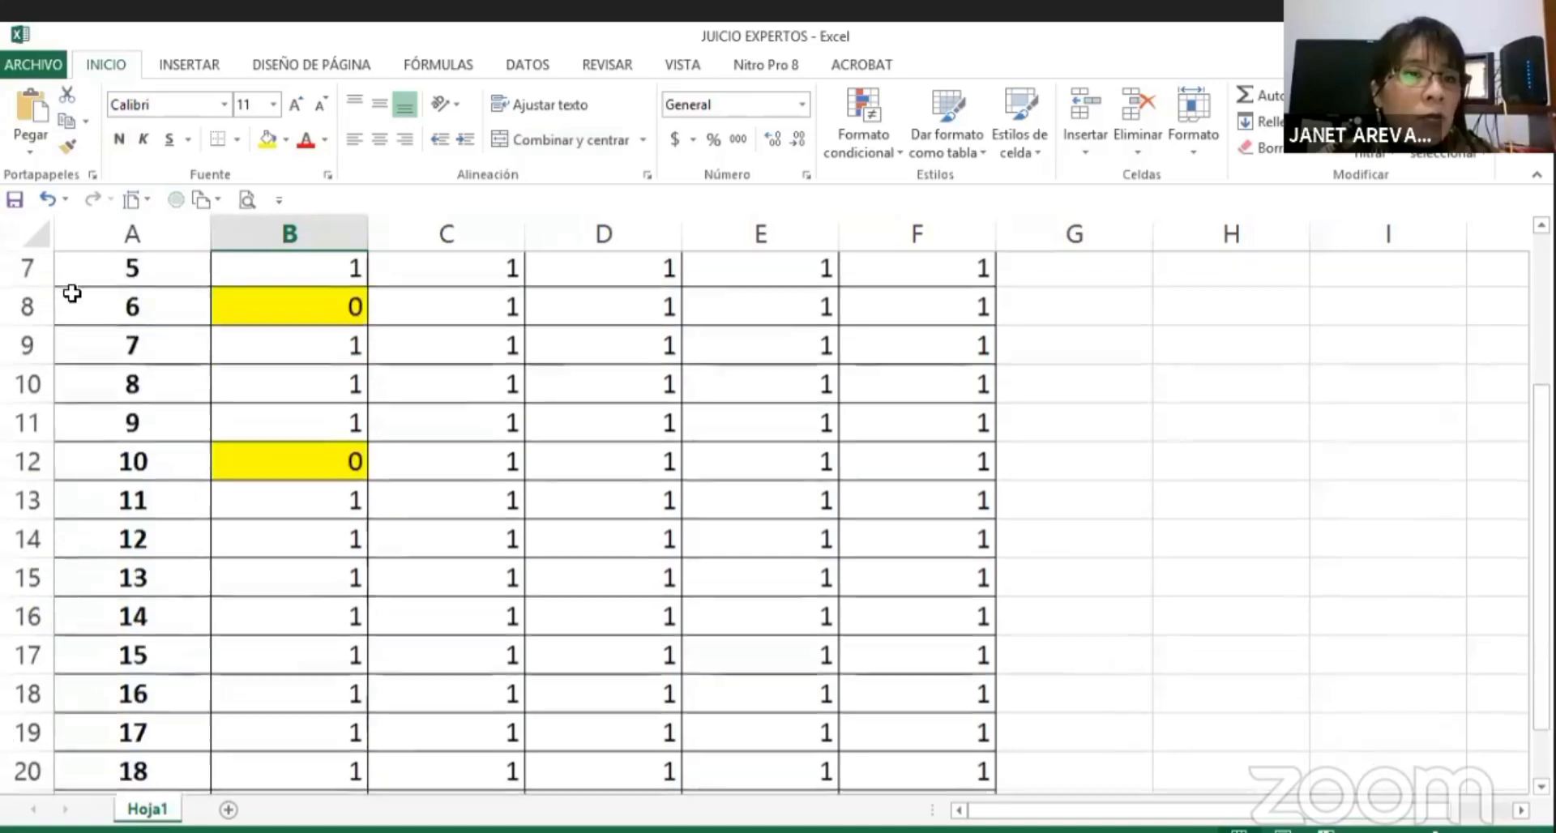
scroll(72, 293, "up", 2)
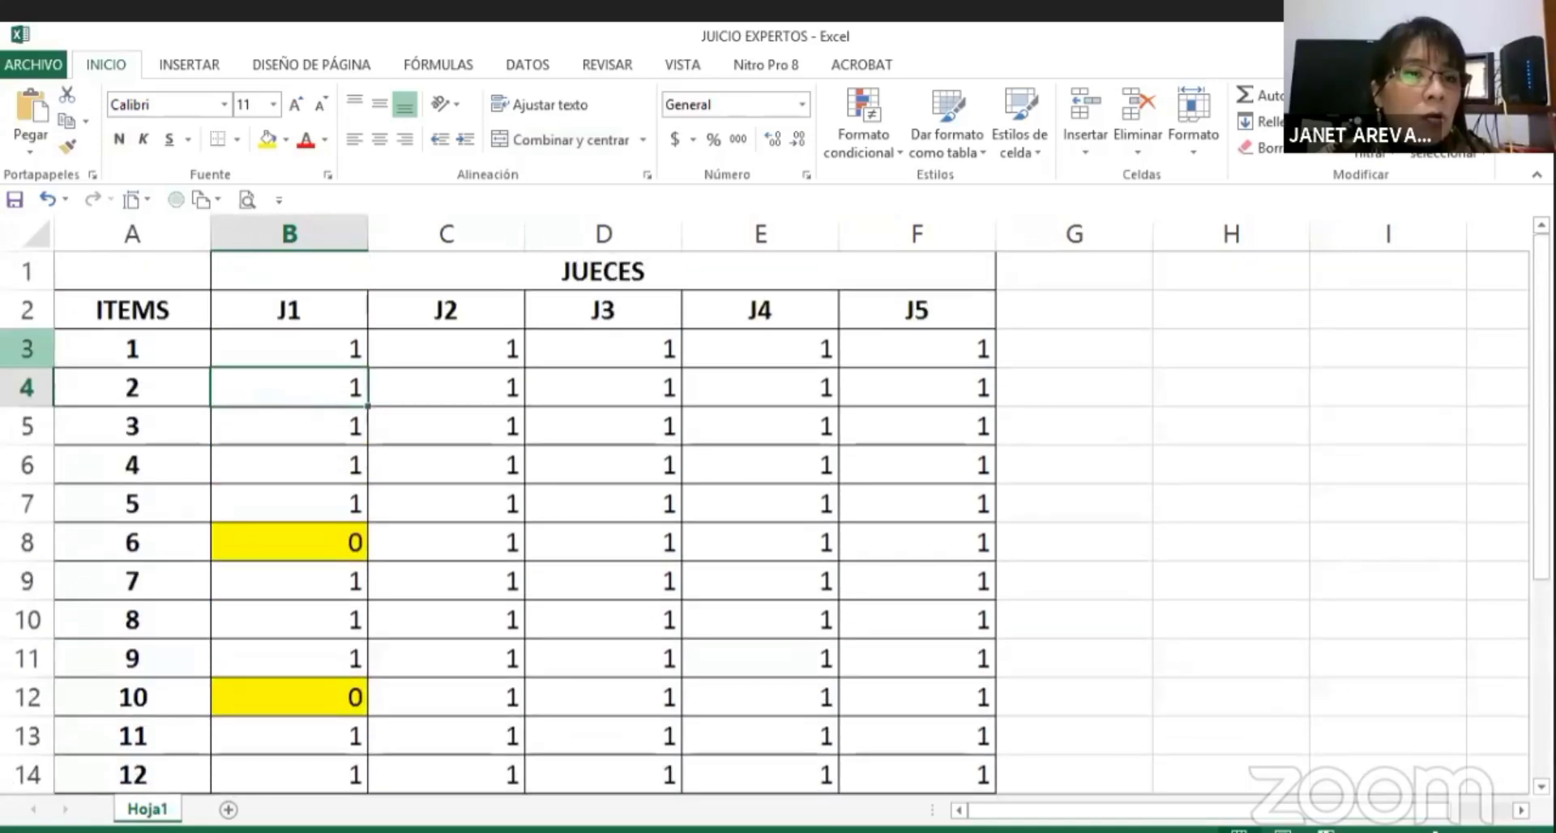
left_click_drag(27, 348, 84, 632)
scroll(90, 618, "down", 7)
scroll(111, 461, "up", 1)
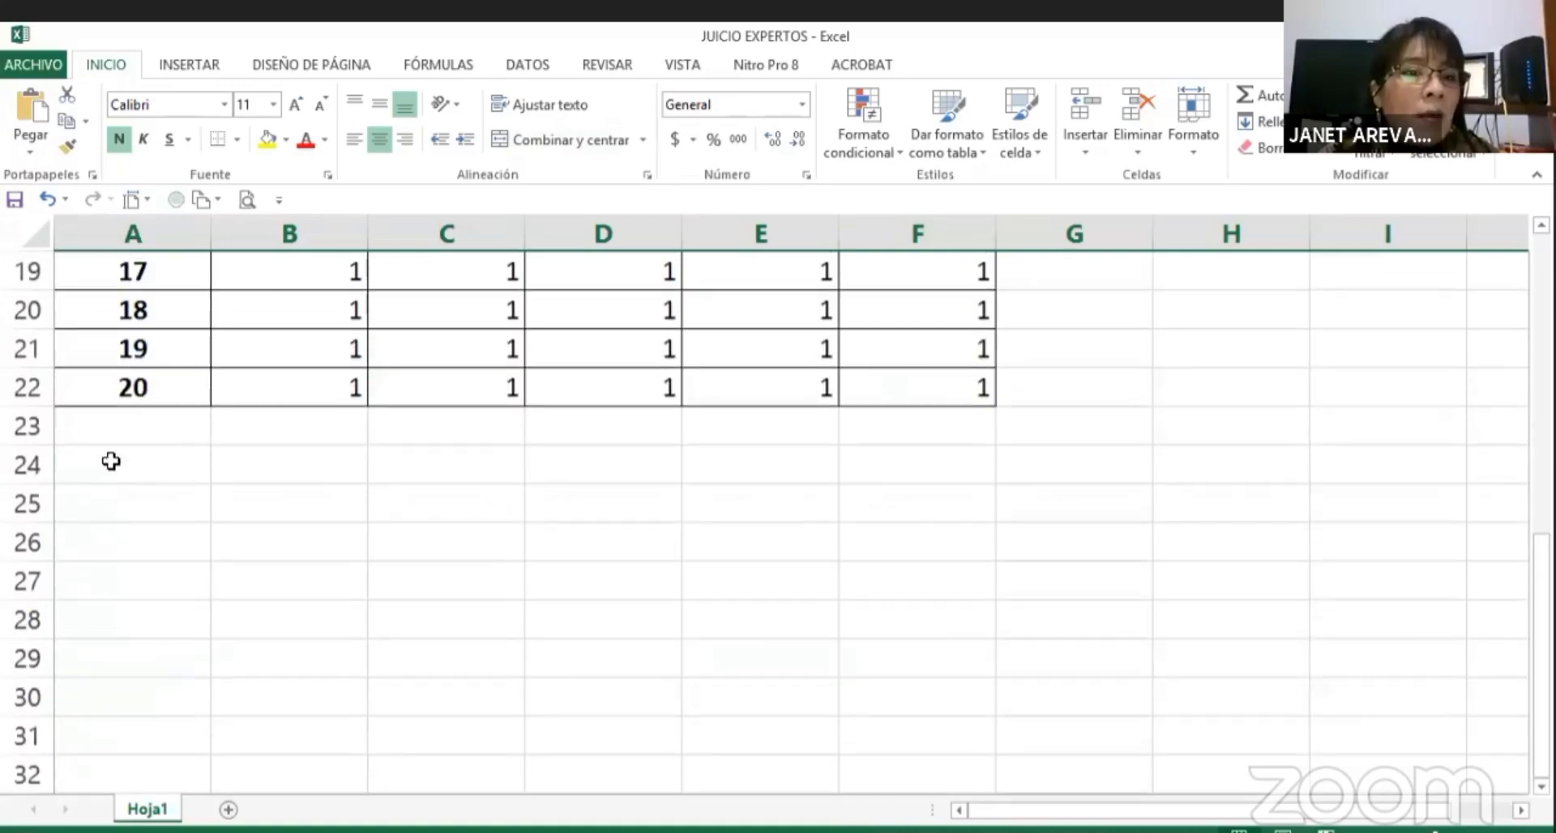
left_click(154, 381)
scroll(528, 373, "up", 6)
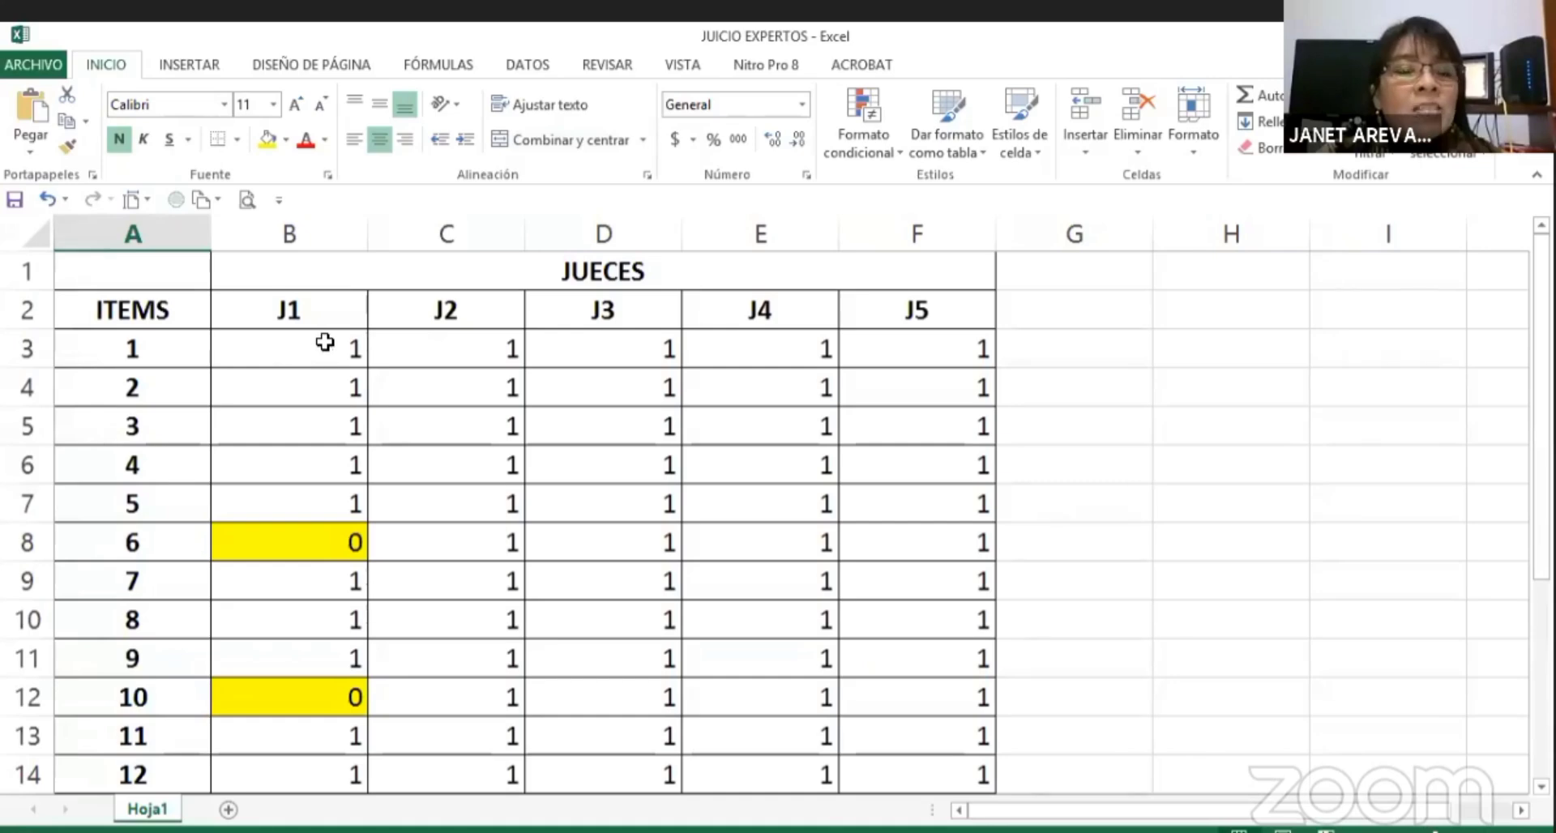
scroll(325, 342, "down", 1)
scroll(324, 343, "up", 1)
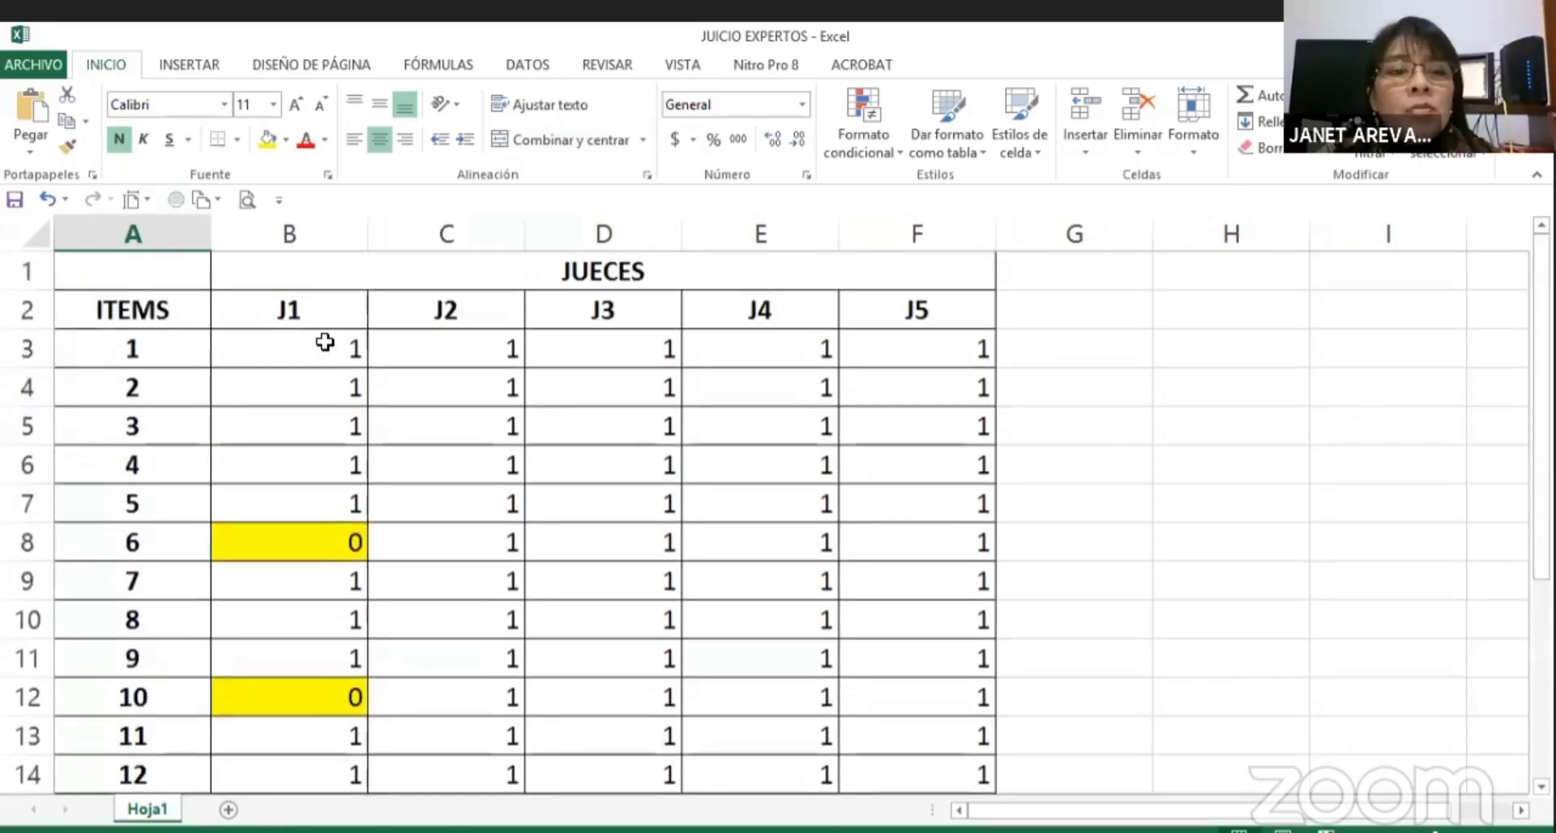
Step: Copy all five judges' ratings for the 20 items, starting at cell B3 and excluding the headers and item numbers
left_click_drag(324, 343, 927, 704)
scroll(903, 482, "up", 4)
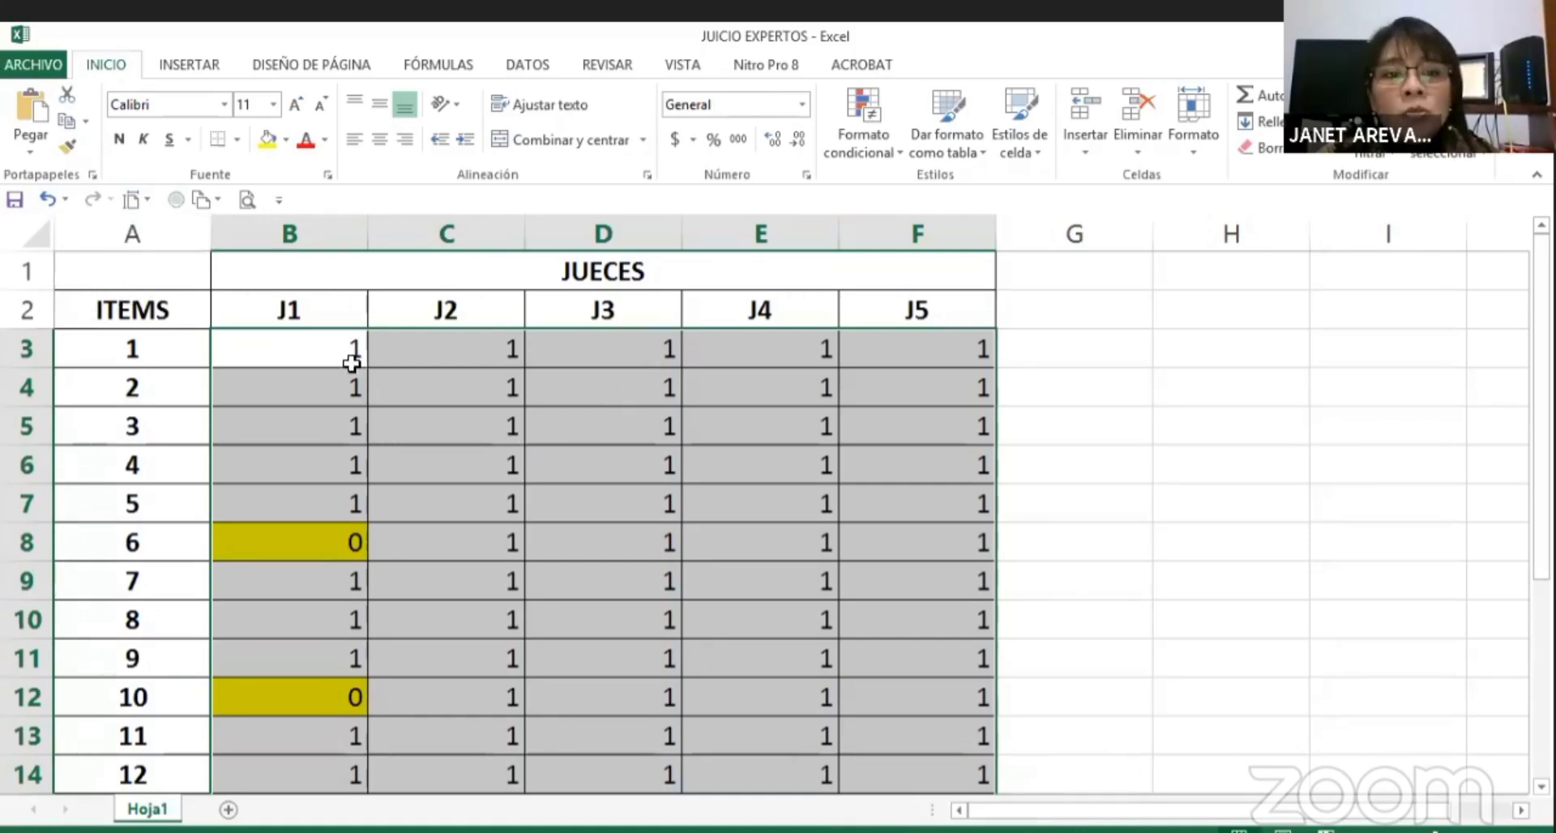
right_click(676, 376)
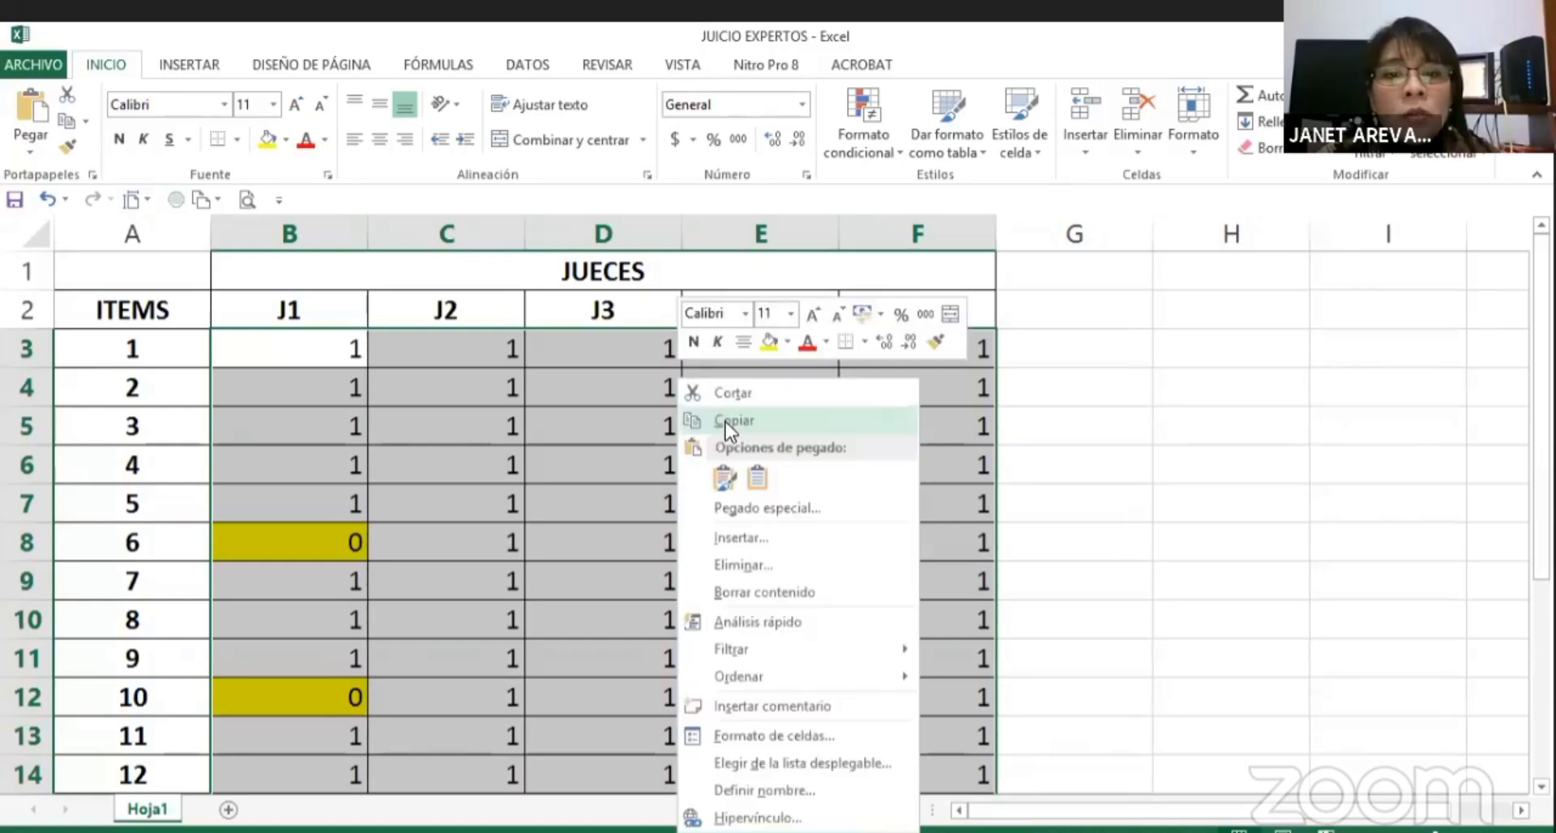
left_click(727, 421)
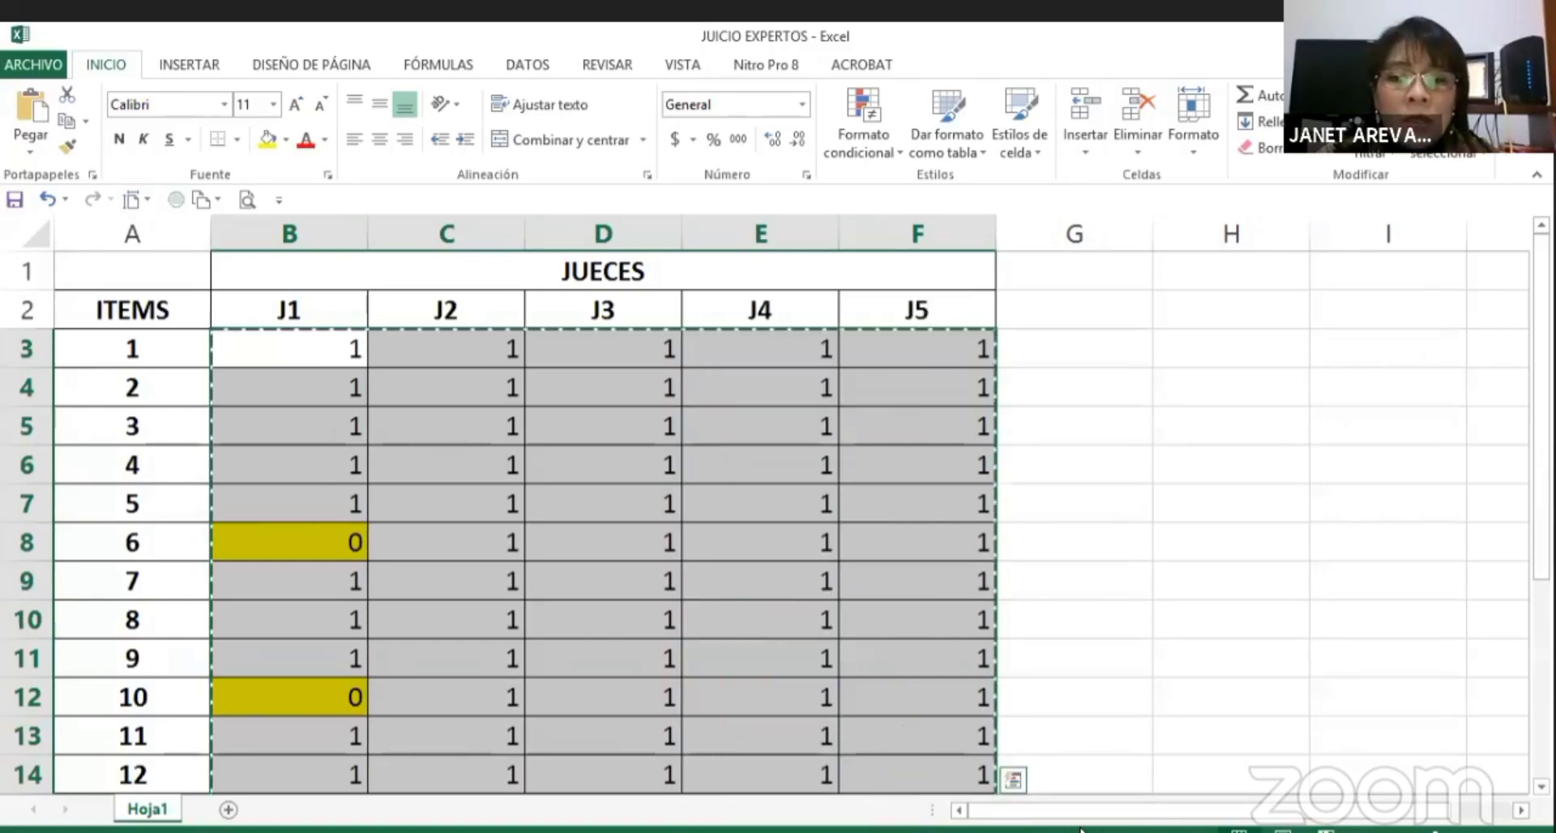
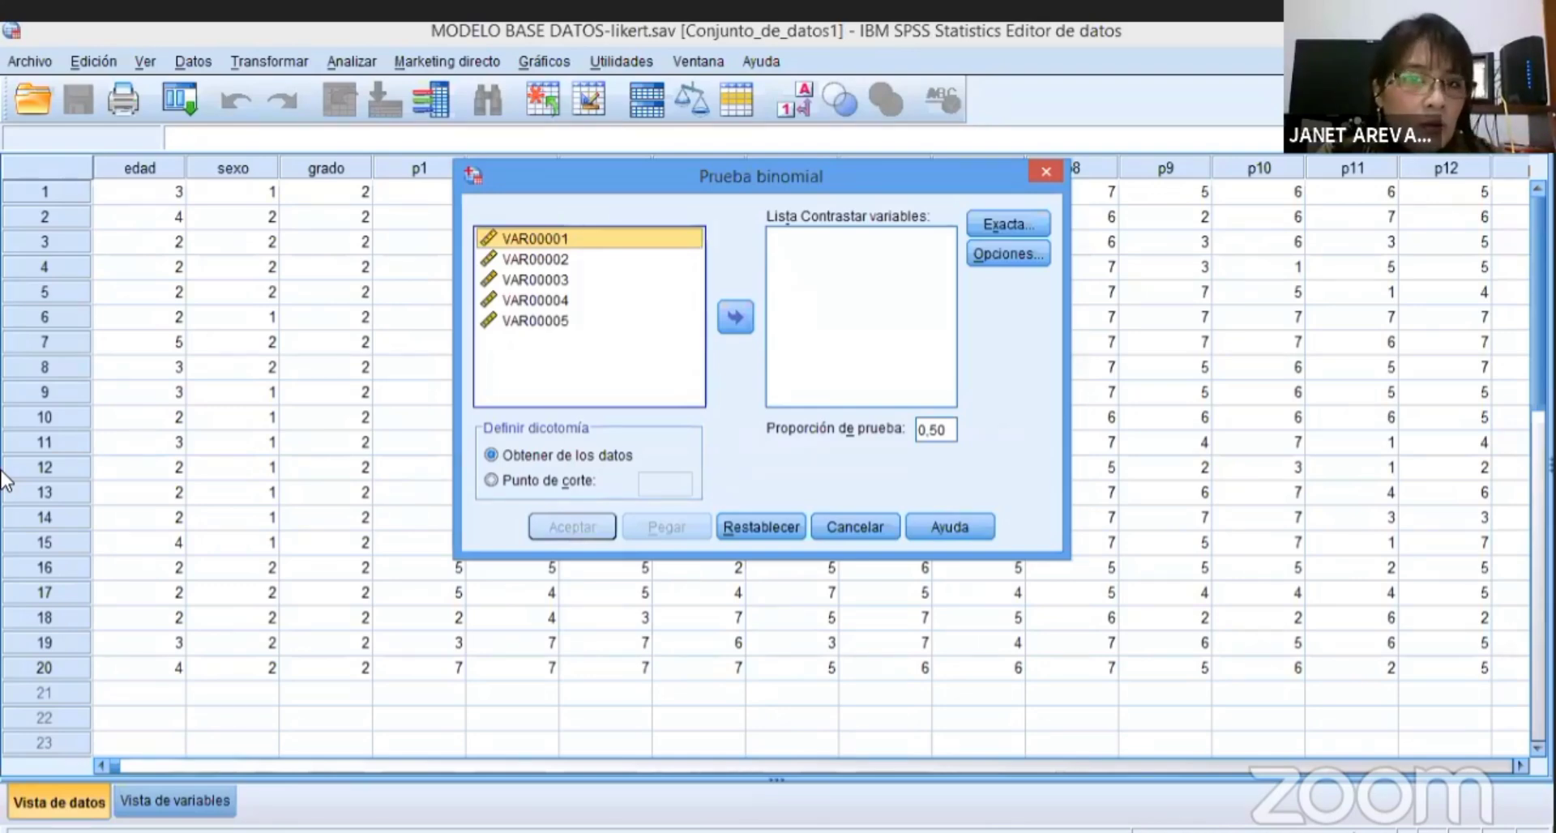
Step: Add VAR00001, VAR00002 and VAR00003 to the list of test variables for the Prueba binomial
key("ctrl+Down")
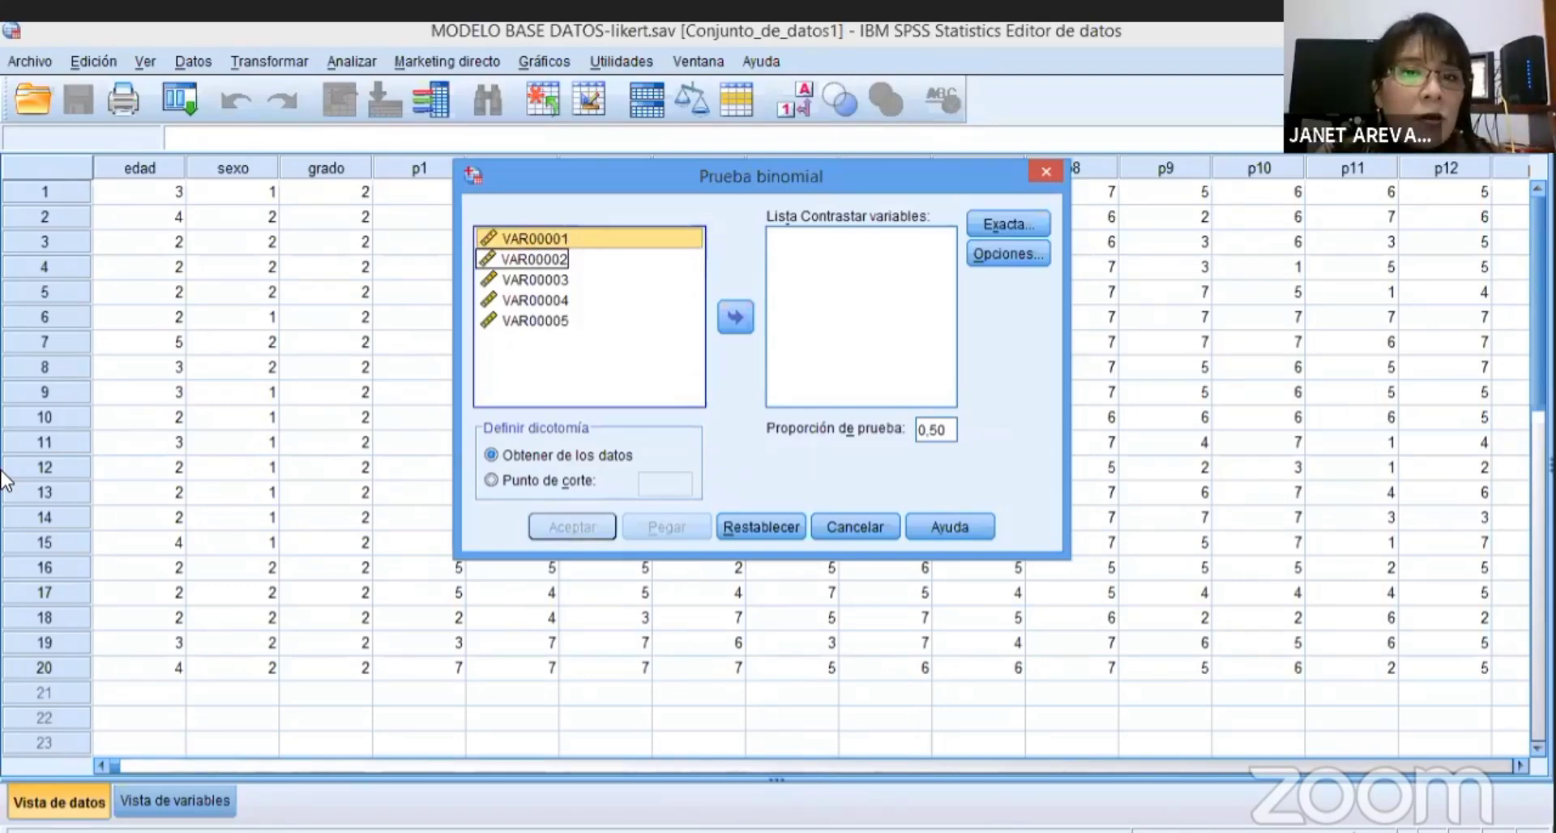
key("ctrl+Up")
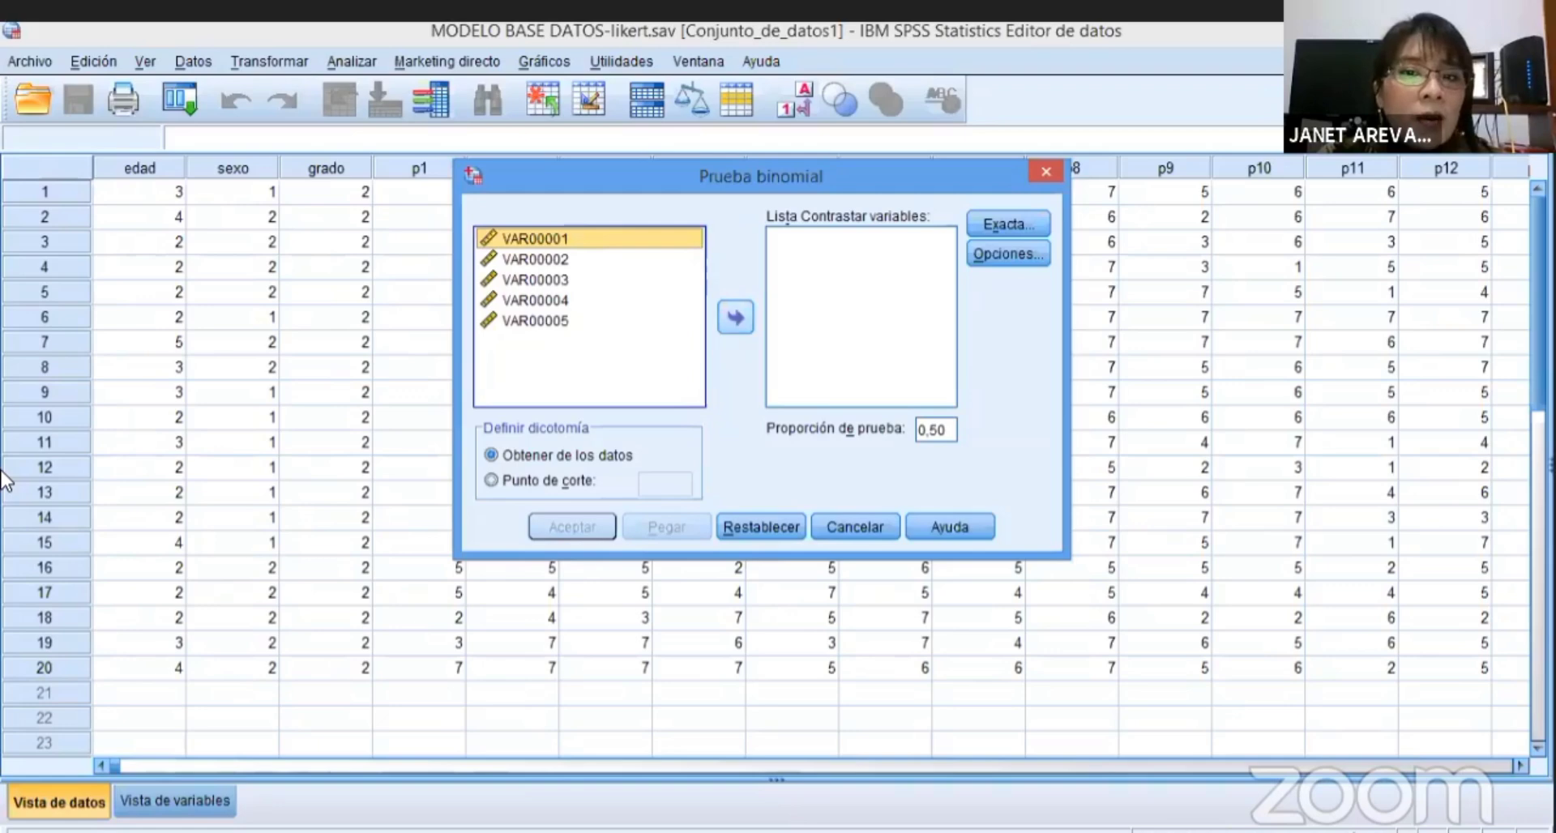
key("Return")
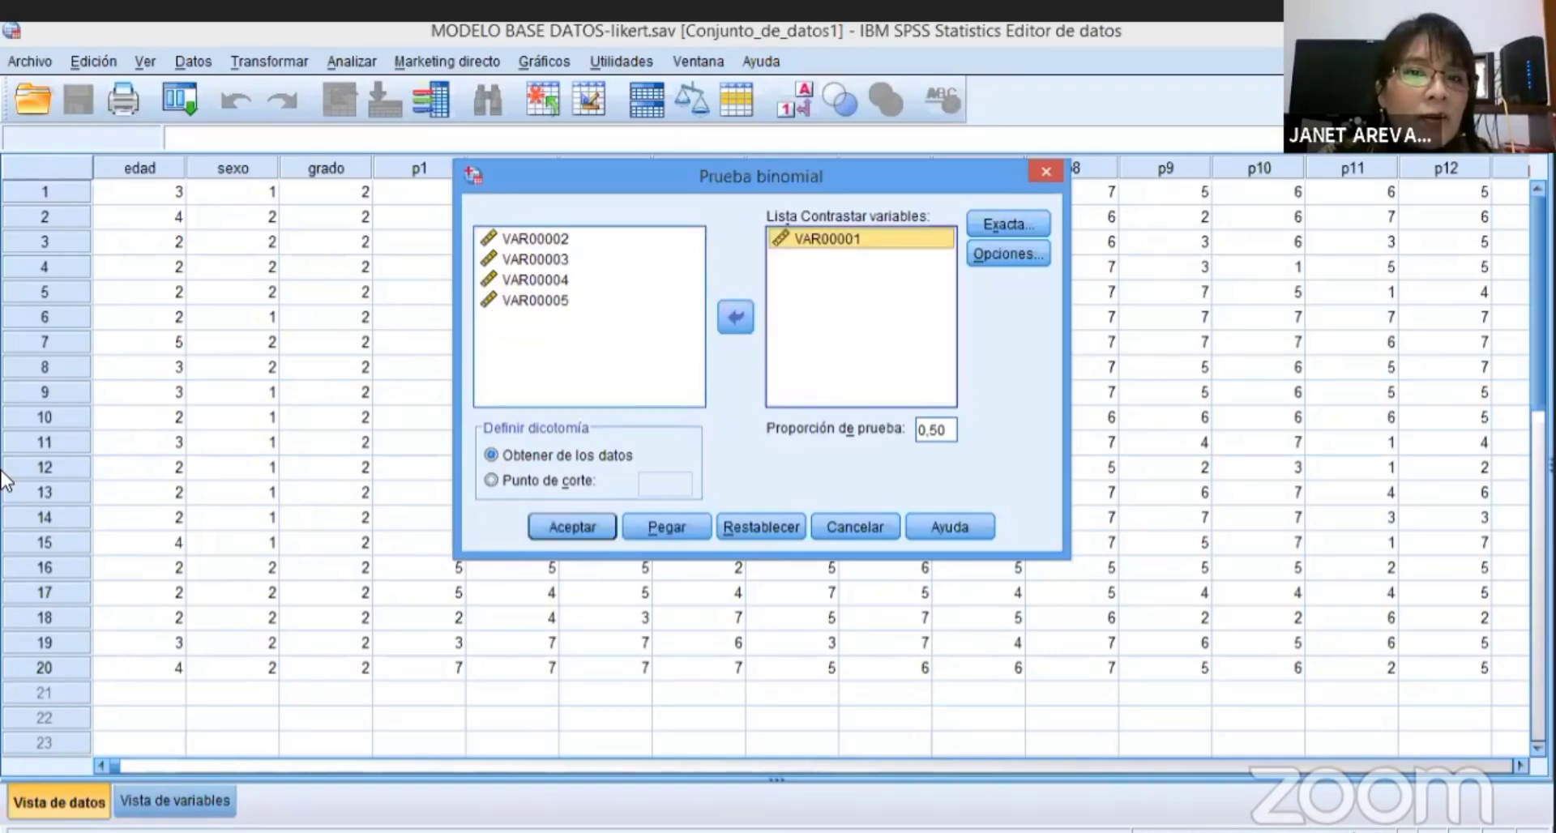
key("shift+Tab")
key("Return")
key("shift+Tab")
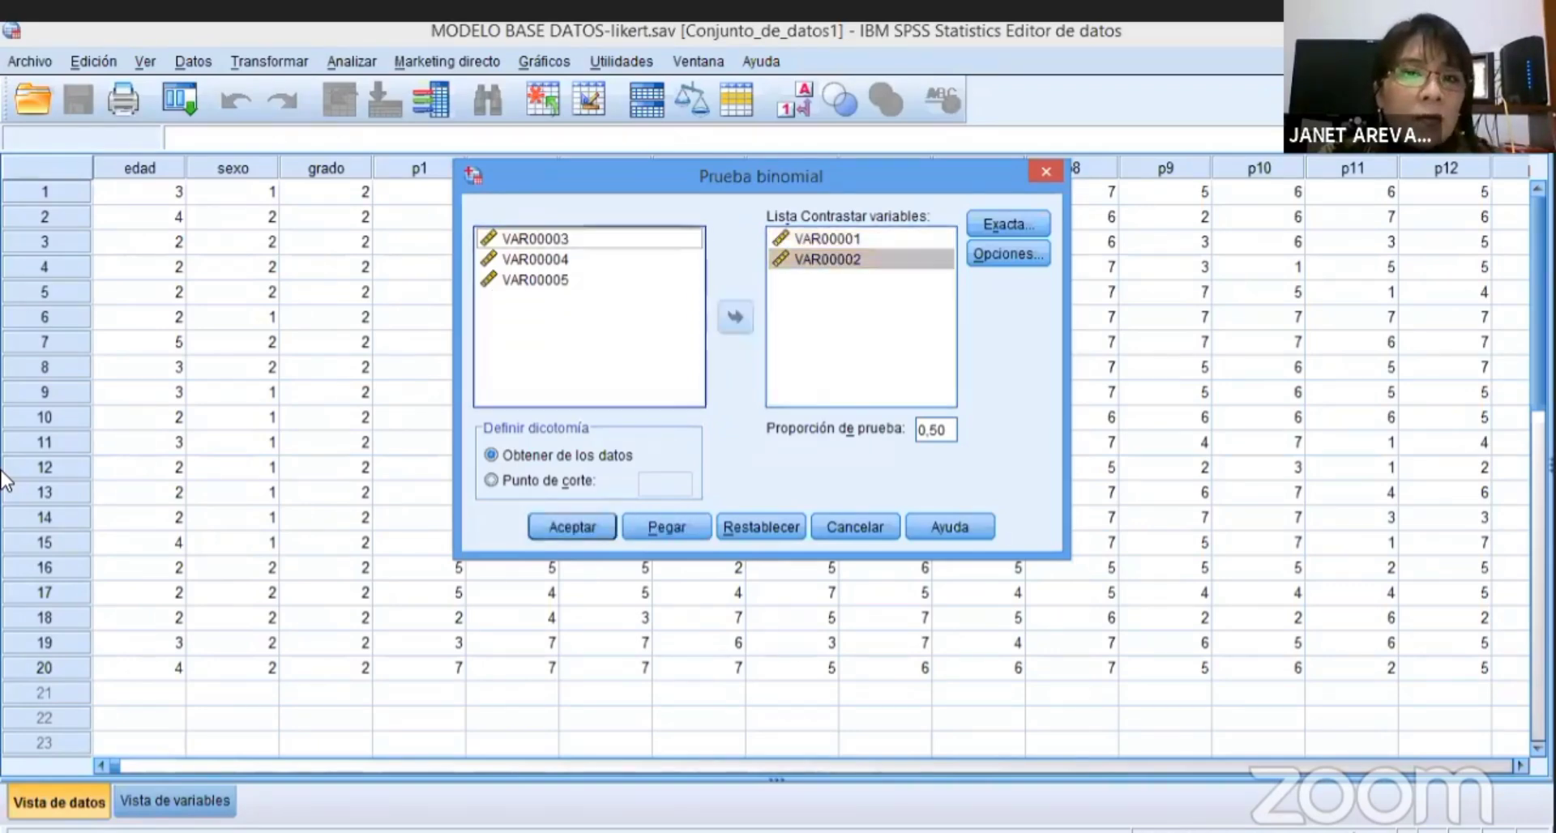
key("Return")
key("shift+Tab")
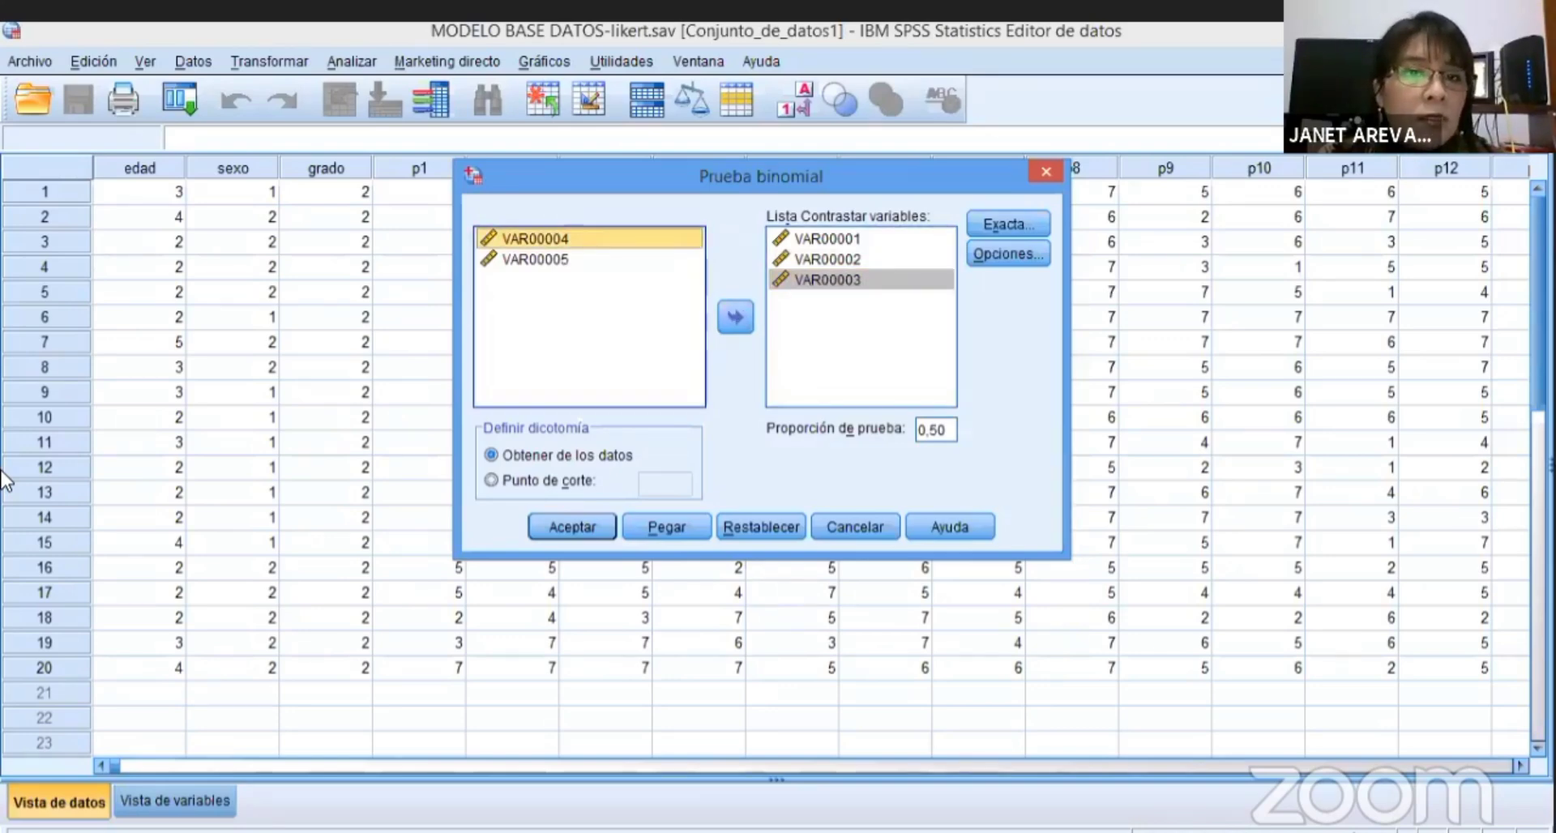
Step: Add VAR00004 and VAR00005 to the test variables and run the binomial test with a test proportion of 0.50
key("shift+Down")
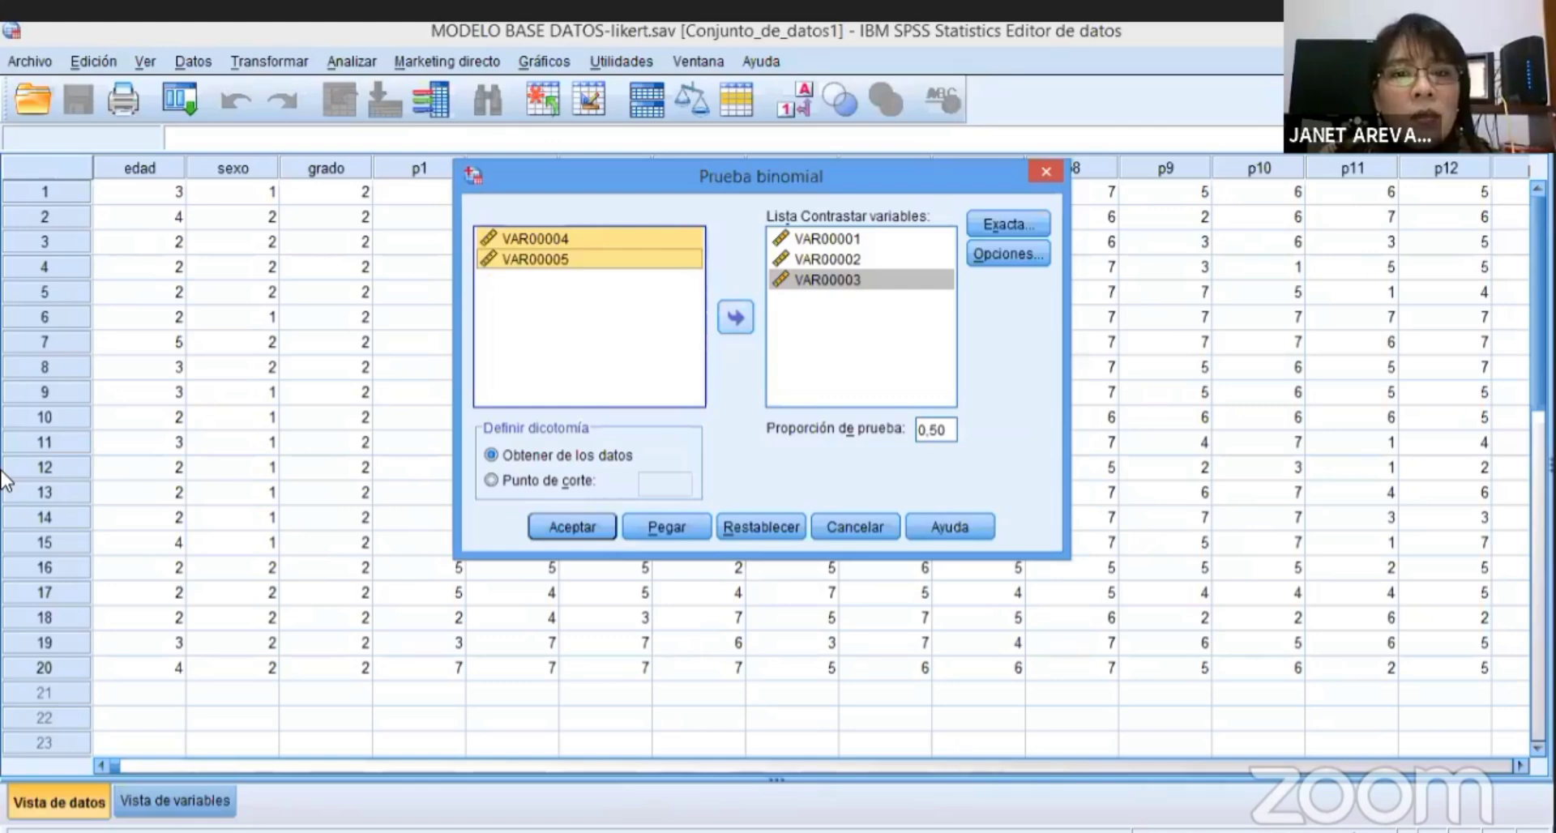
key("Tab")
key("space")
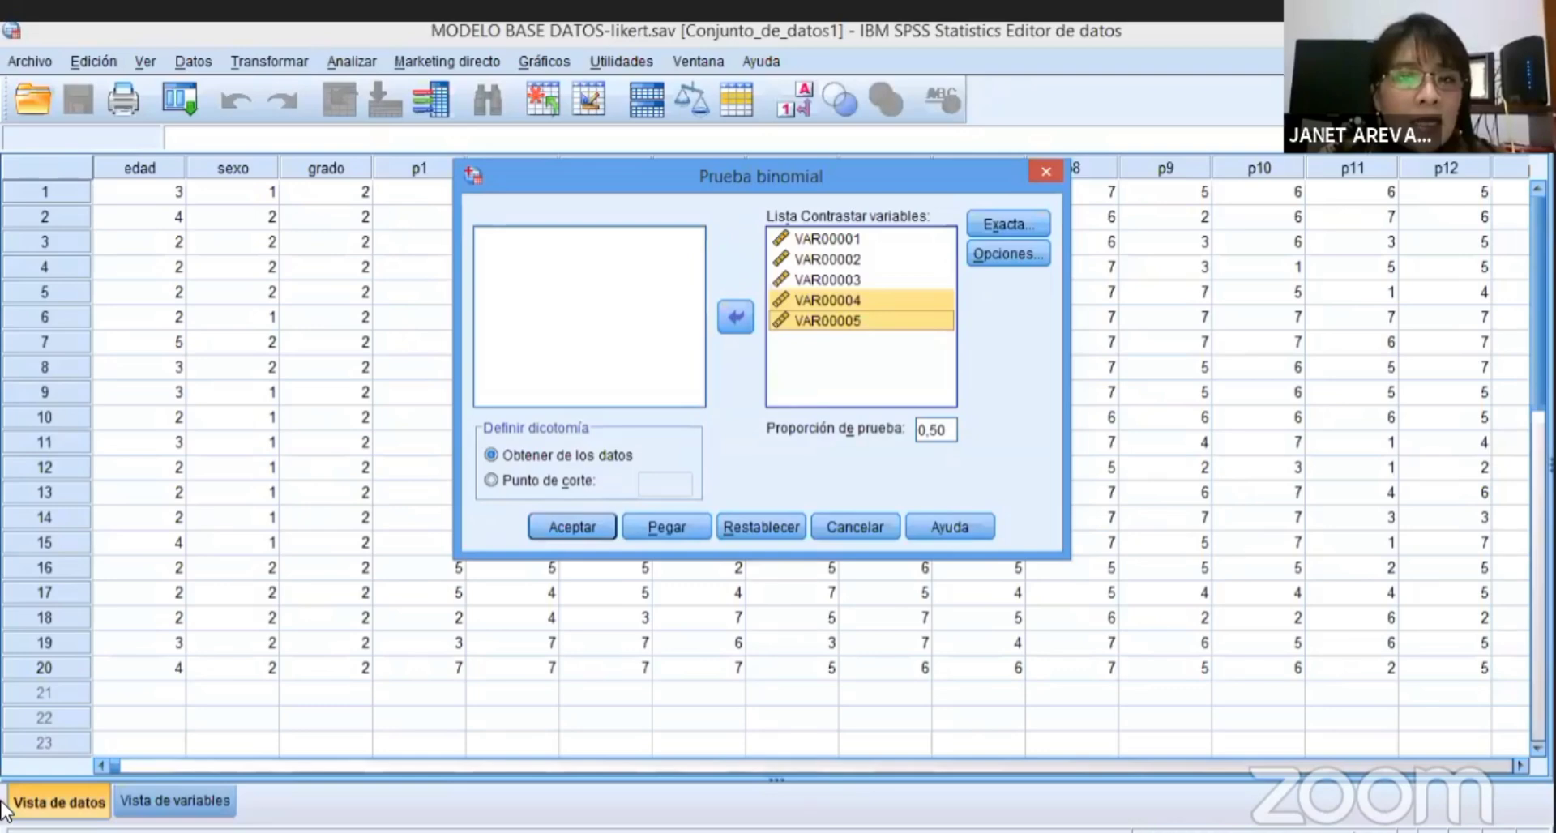
key("Return")
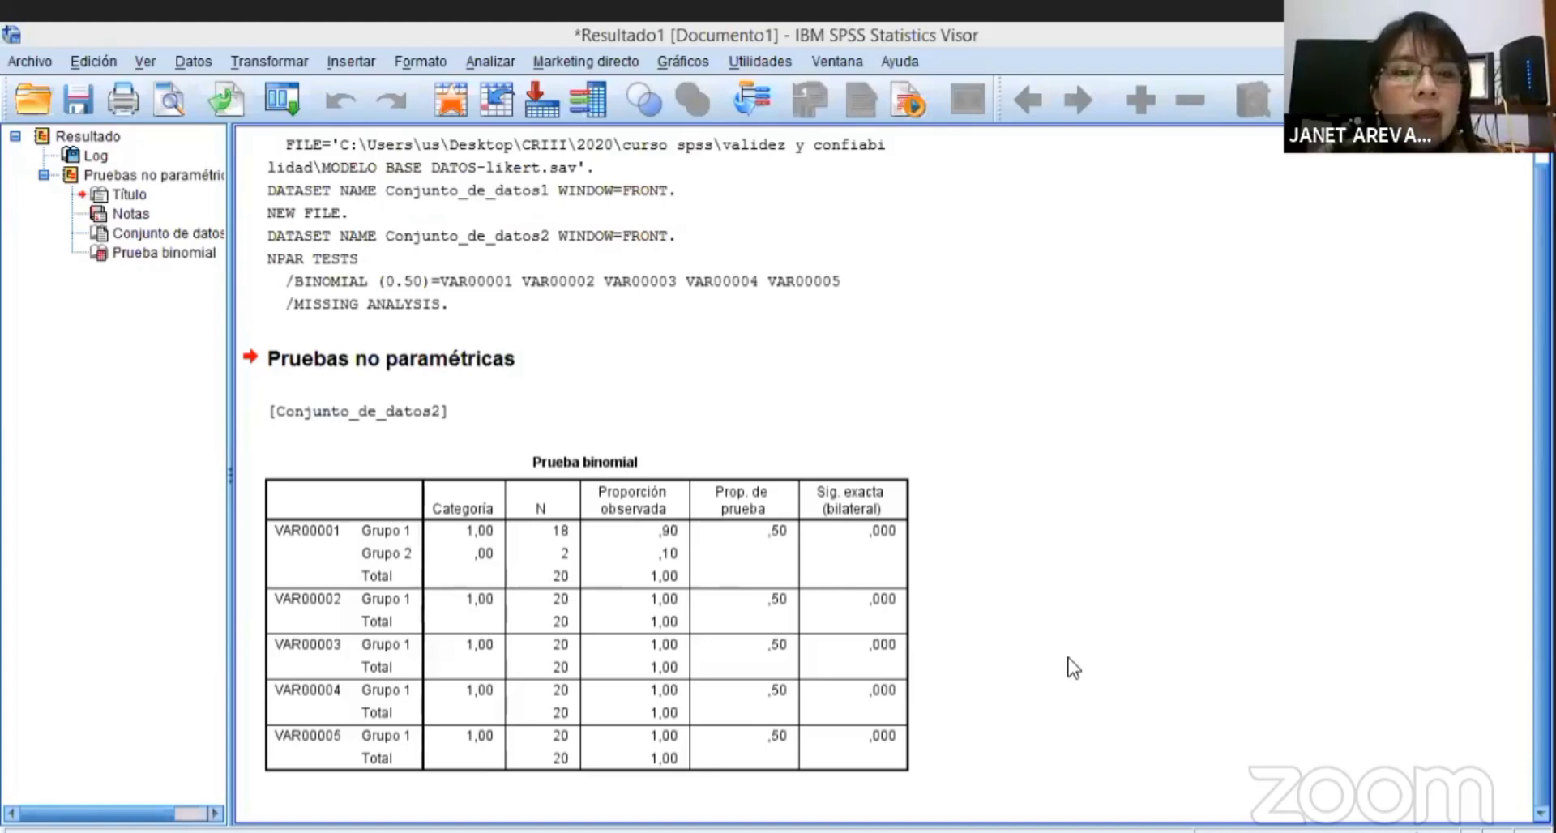
Step: Examine the observed proportions and exact significance of each judge's variable in the Prueba binomial table
left_click(661, 616)
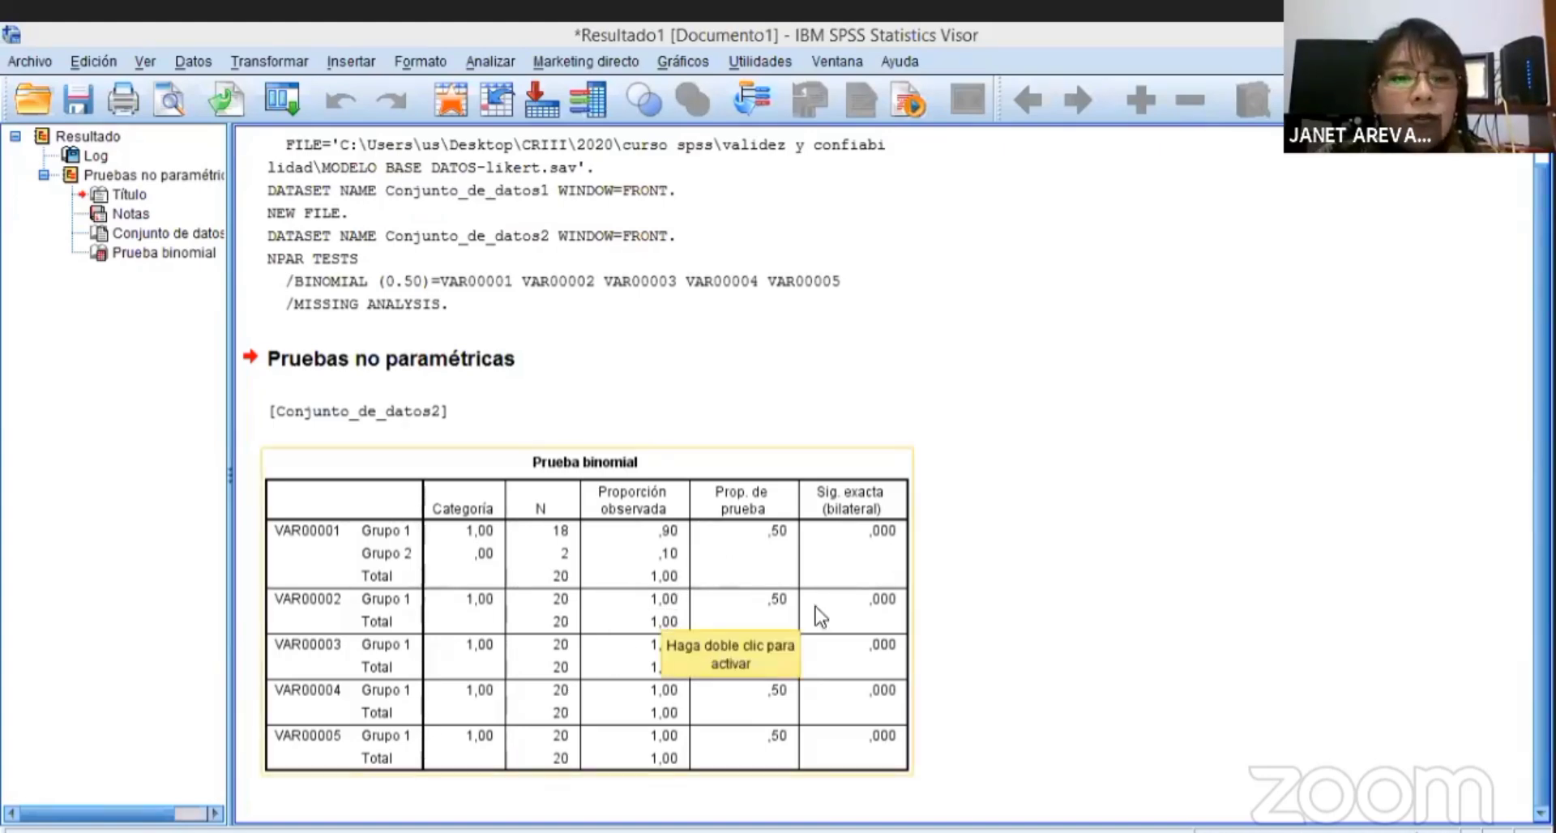
left_click(1245, 630)
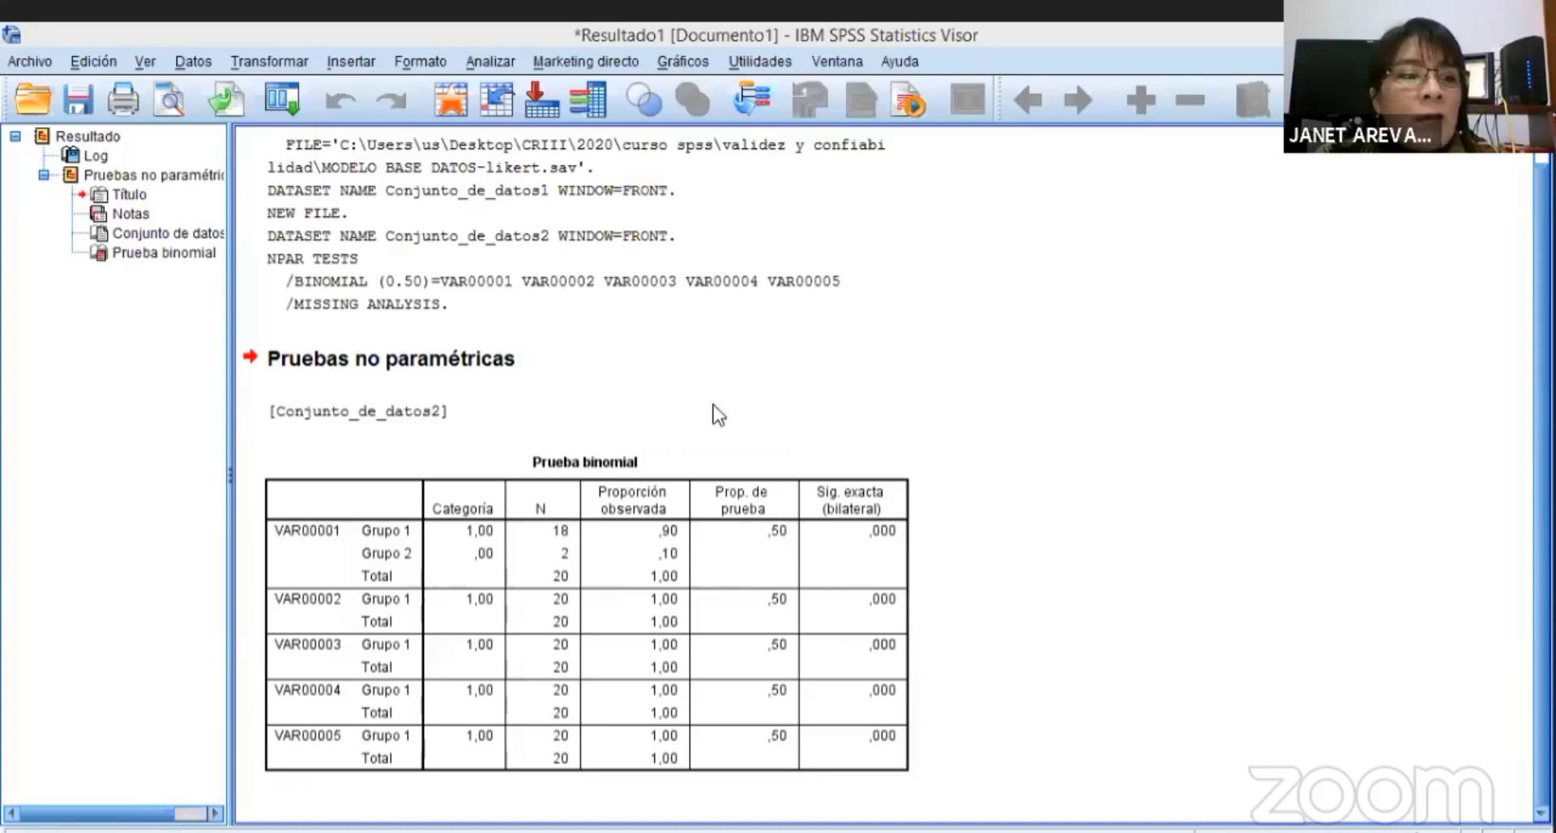
left_click(694, 451)
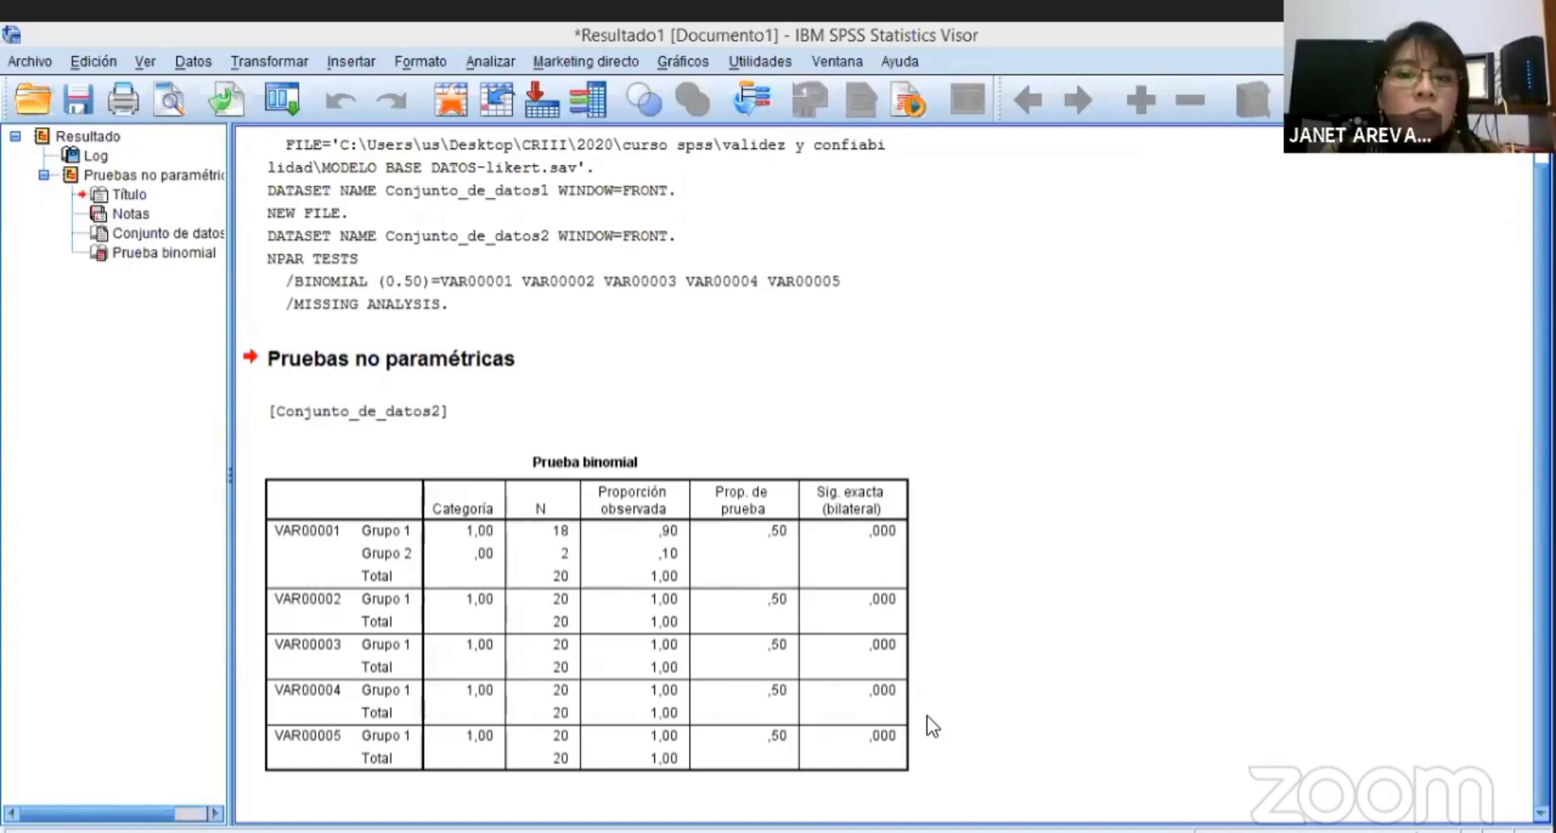
Step: Switch to the PowerPoint slide show at the EVALUACIÓN DE EXPERTOS slide
left_click(568, 640)
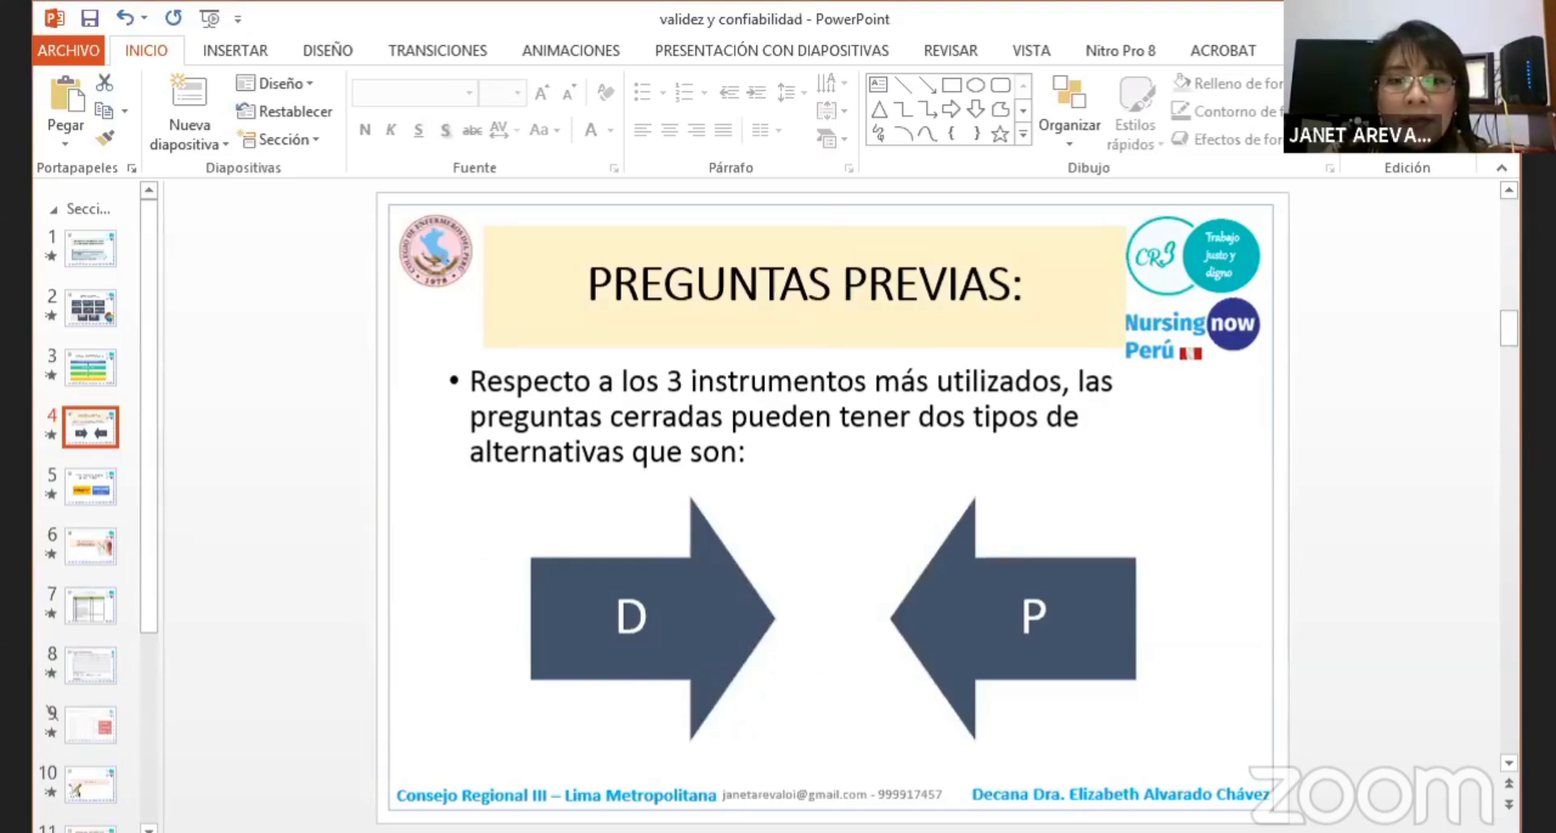
key("alt+Tab")
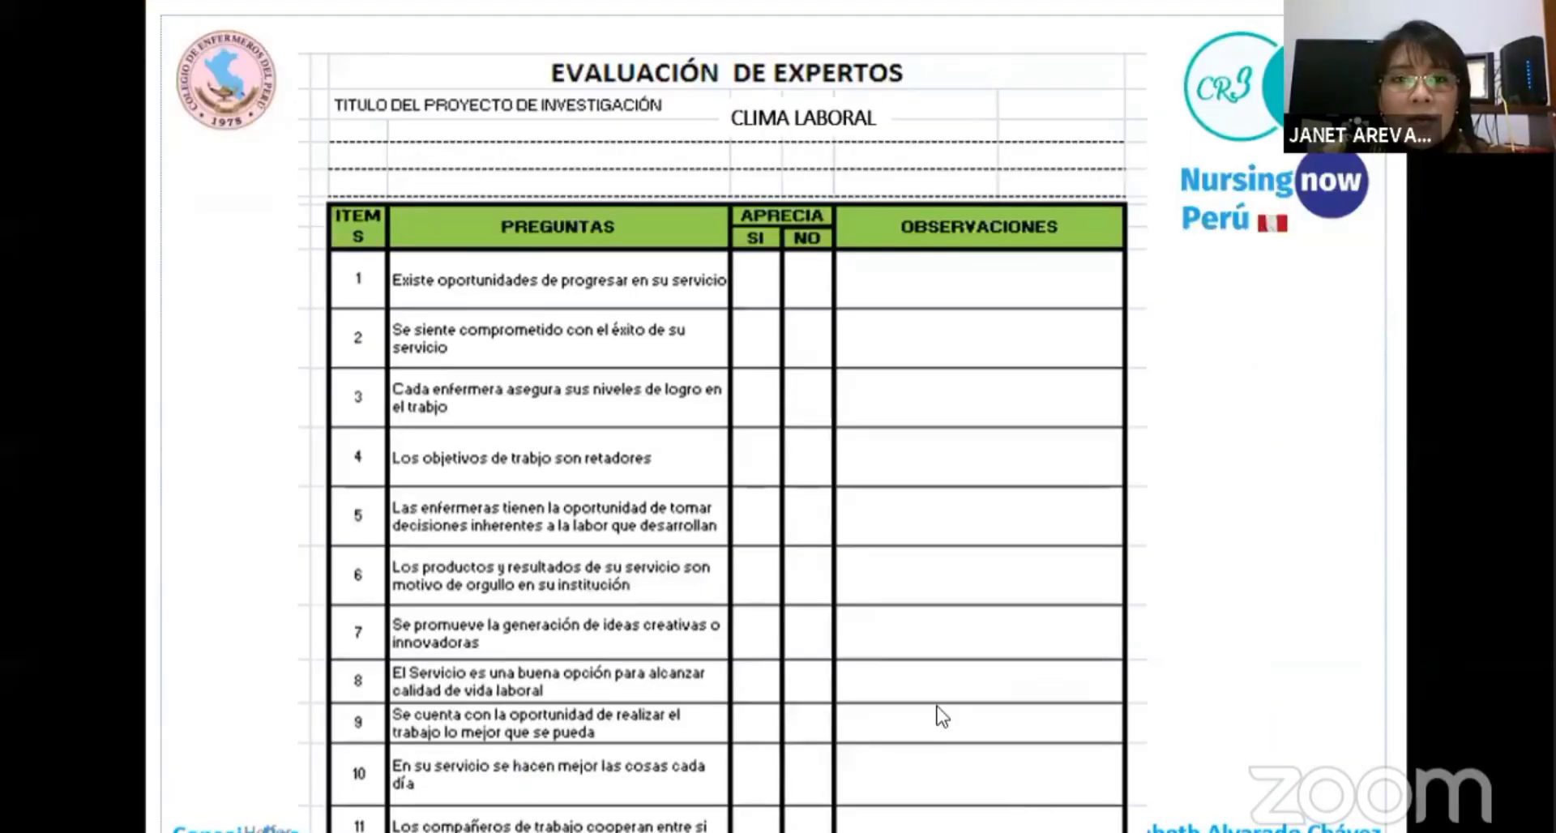